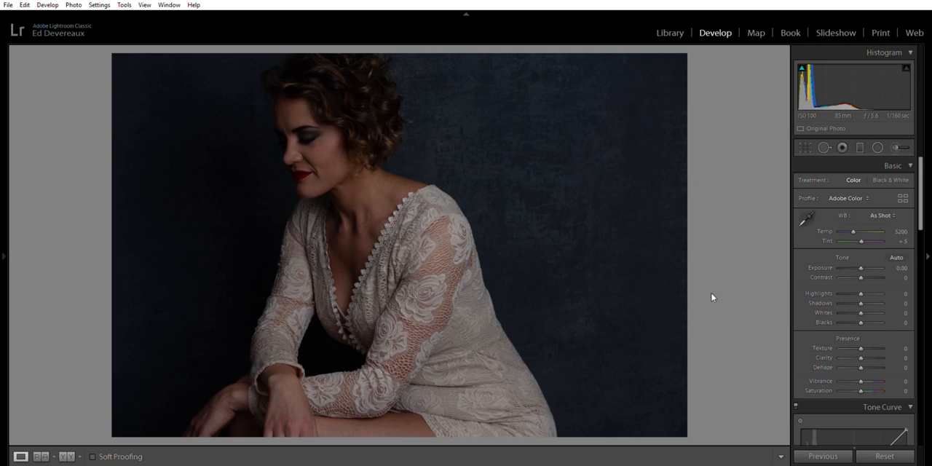
Crop the portrait tighter at its original aspect ratio, reposition the woman within the frame, and close the crop tool
left_click(805, 147)
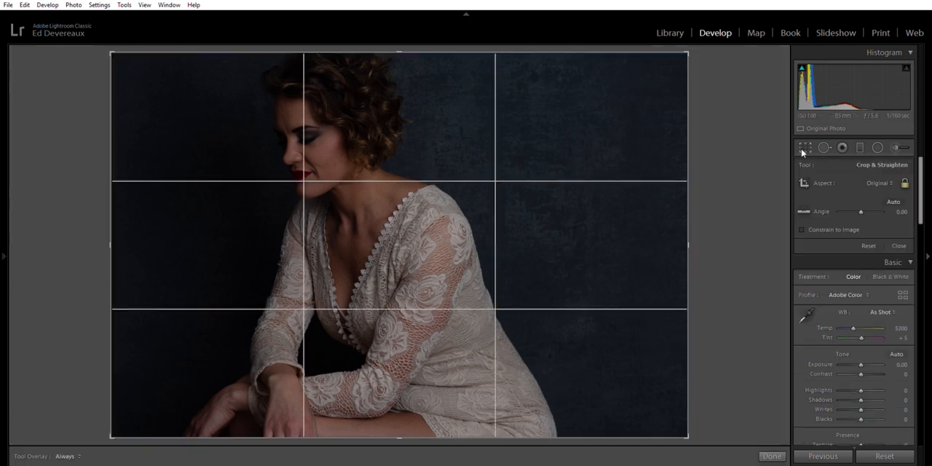
left_click_drag(425, 437, 409, 407)
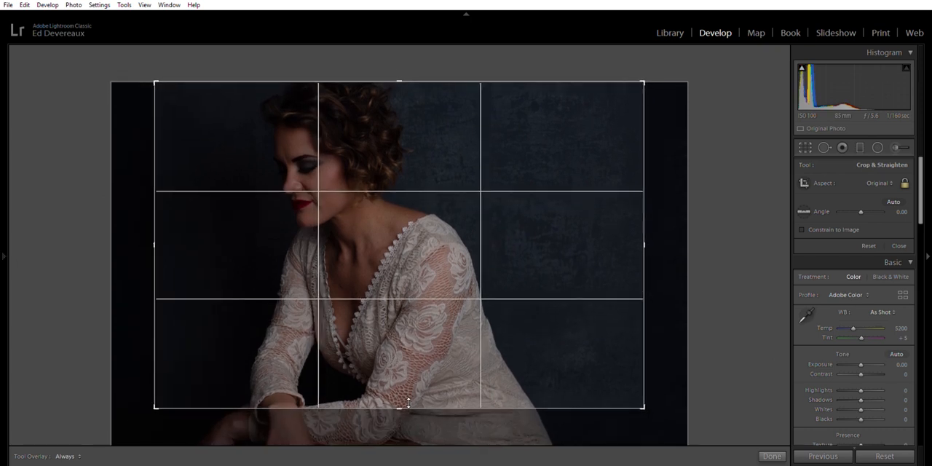
left_click_drag(427, 365, 444, 312)
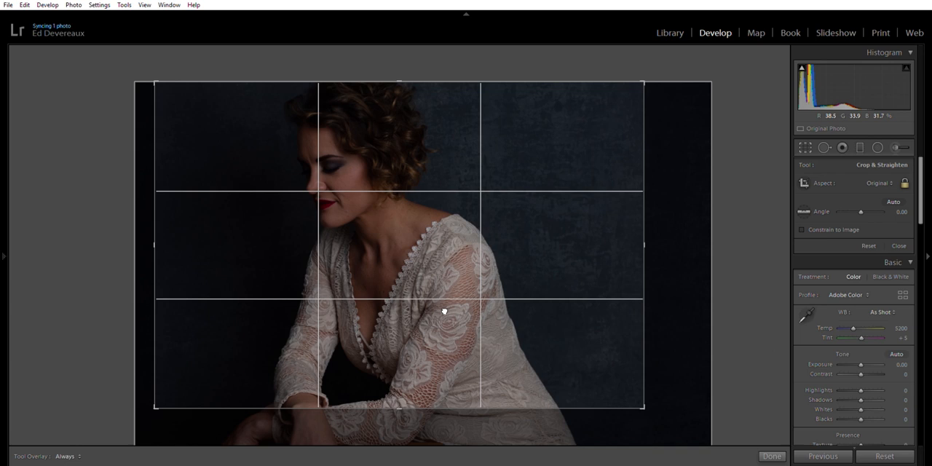
left_click_drag(444, 312, 447, 312)
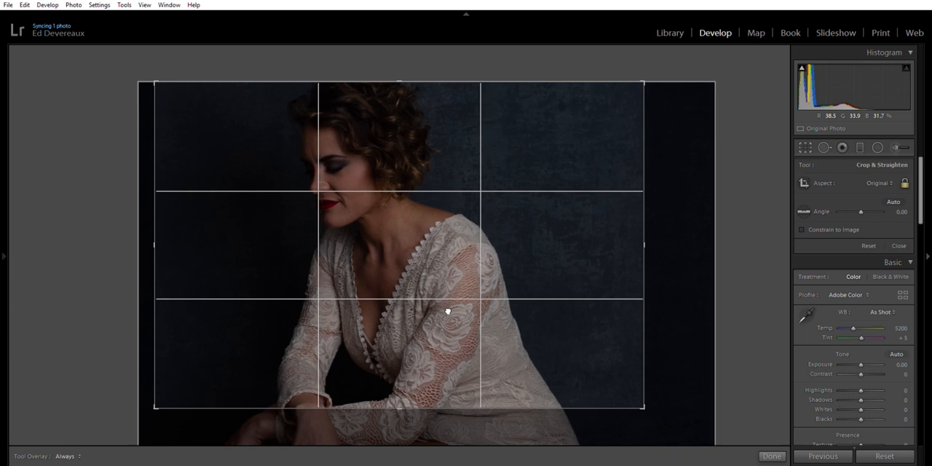
left_click_drag(437, 403, 437, 405)
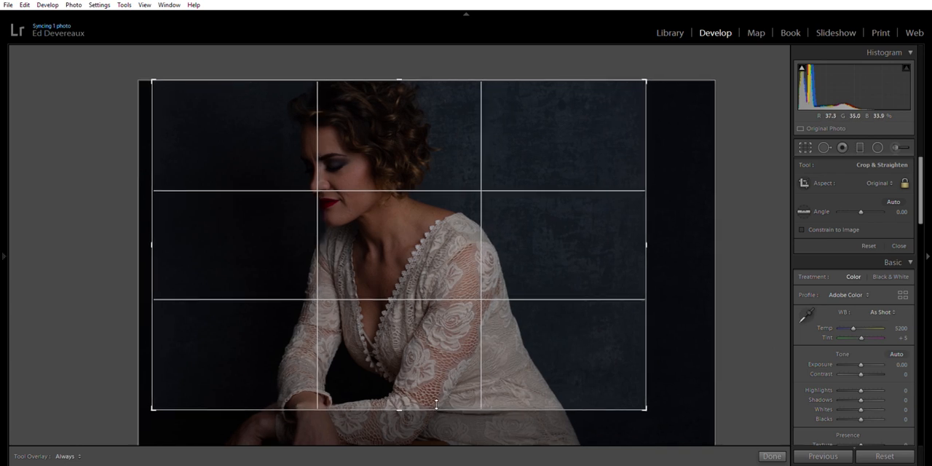
left_click(899, 245)
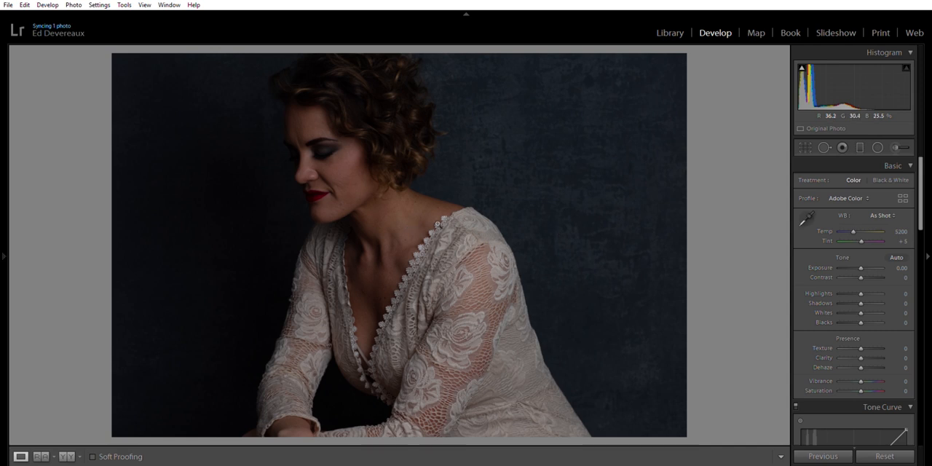
Enable Remove Chromatic Aberration and the Canon EF 85mm lens profile corrections
scroll(855, 292, "down", 10)
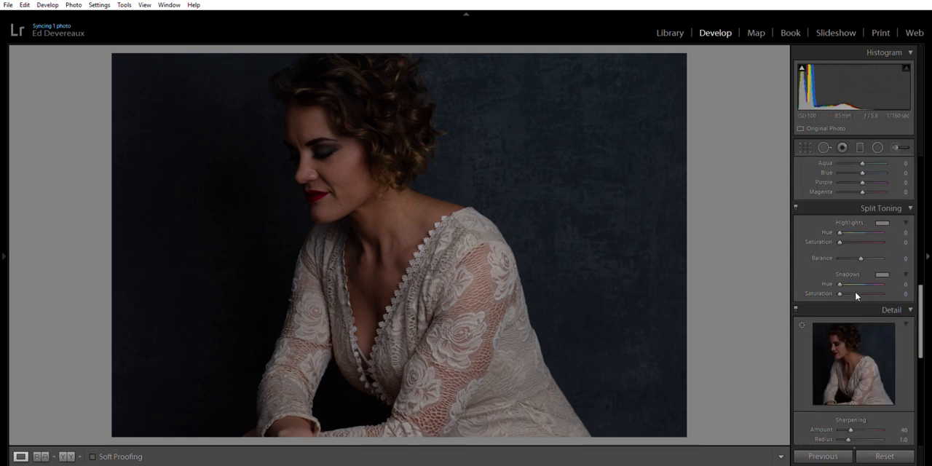
left_click(802, 257)
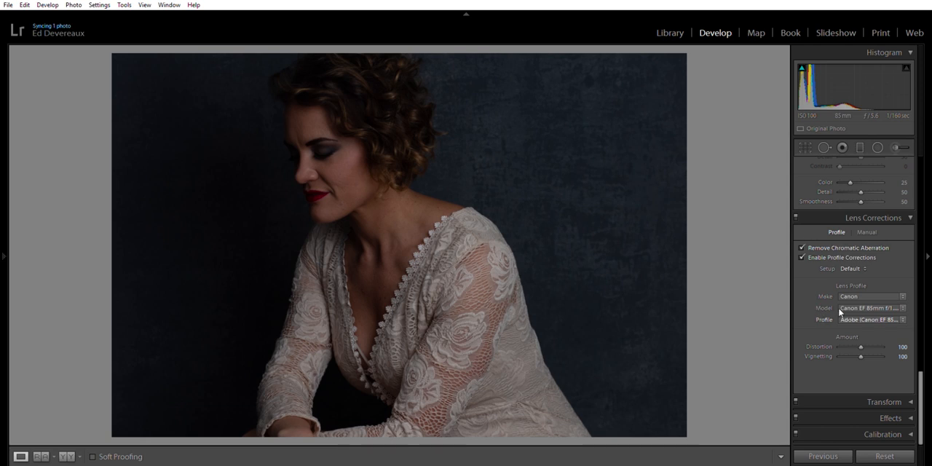
Set the tone curve to Medium Contrast and raise its black point slightly to fade the deepest shadows
scroll(824, 309, "up", 4)
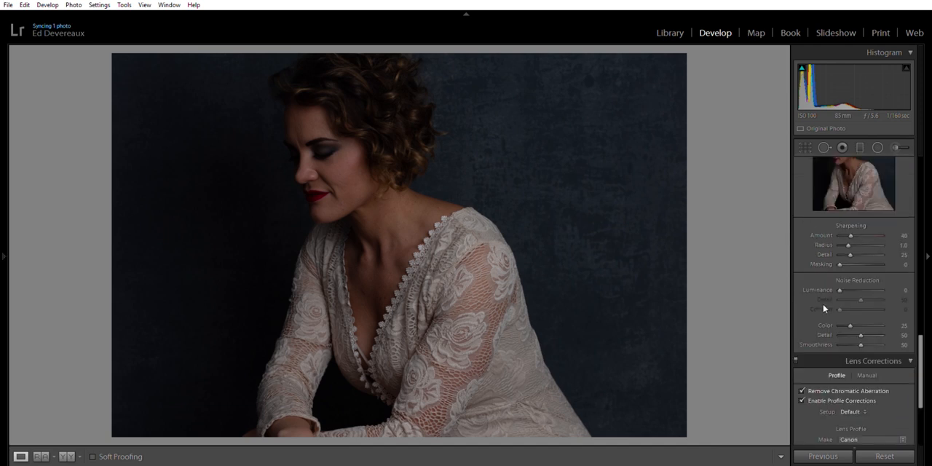
scroll(823, 309, "up", 12)
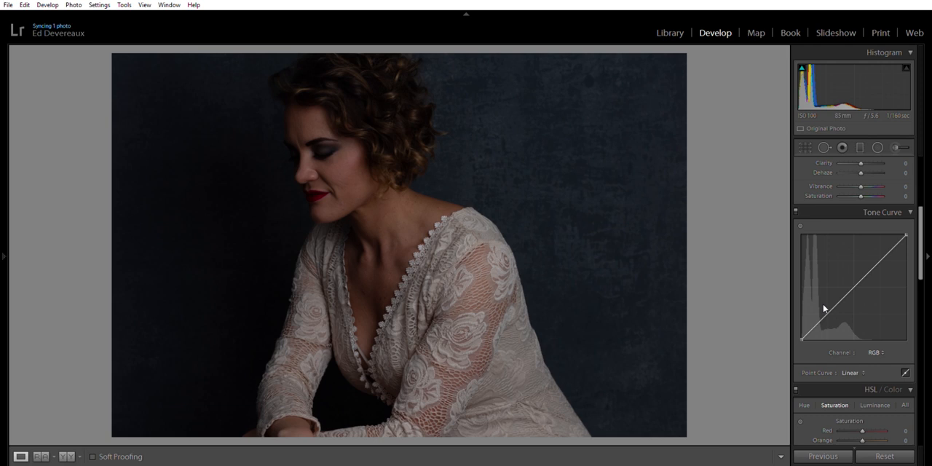
scroll(824, 309, "down", 2)
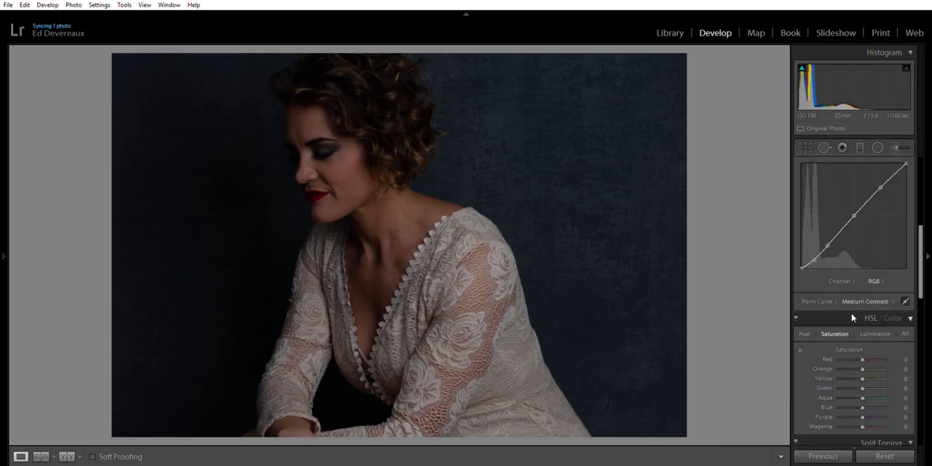
left_click(852, 314)
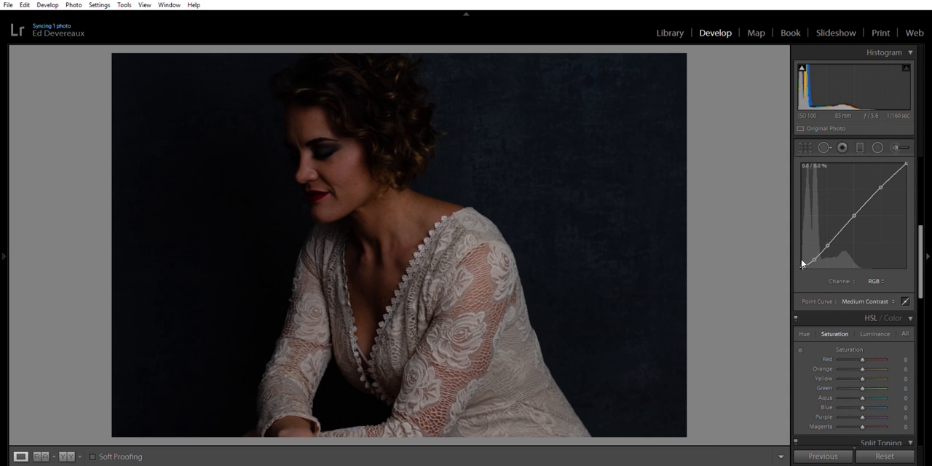
left_click_drag(803, 265, 802, 263)
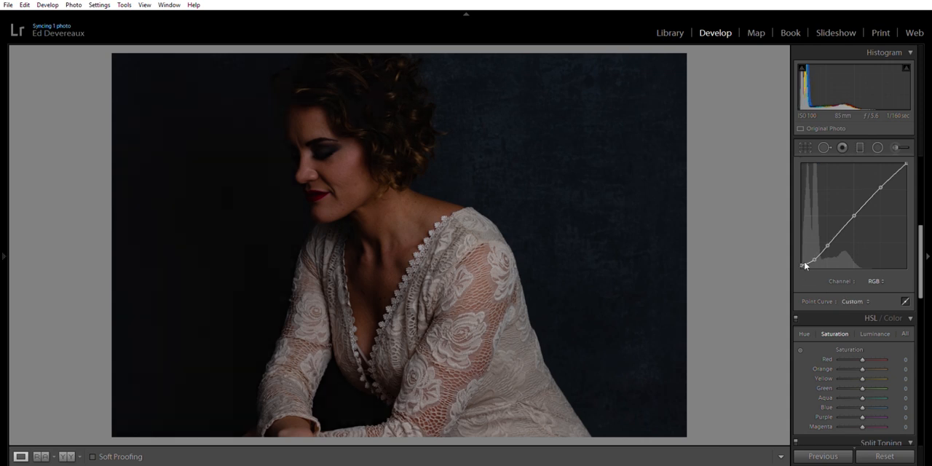
Try the Camera Portrait and Modern 09 profiles on the photo
scroll(836, 281, "up", 6)
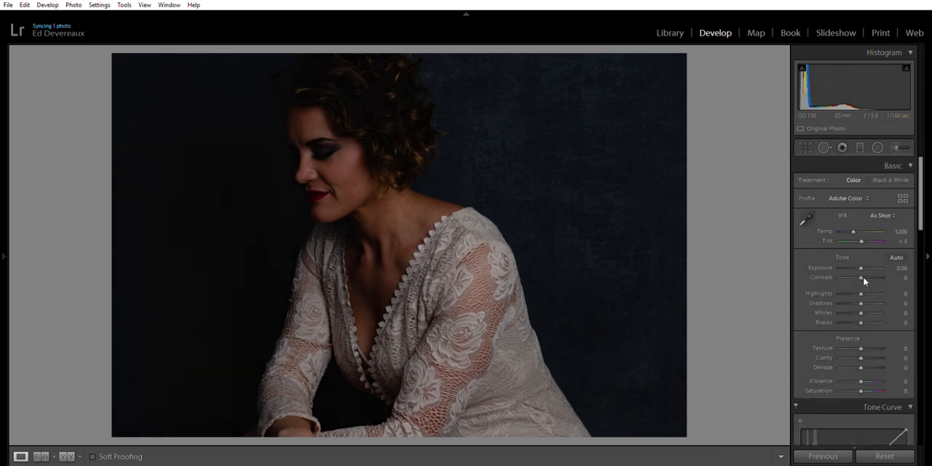
left_click(856, 224)
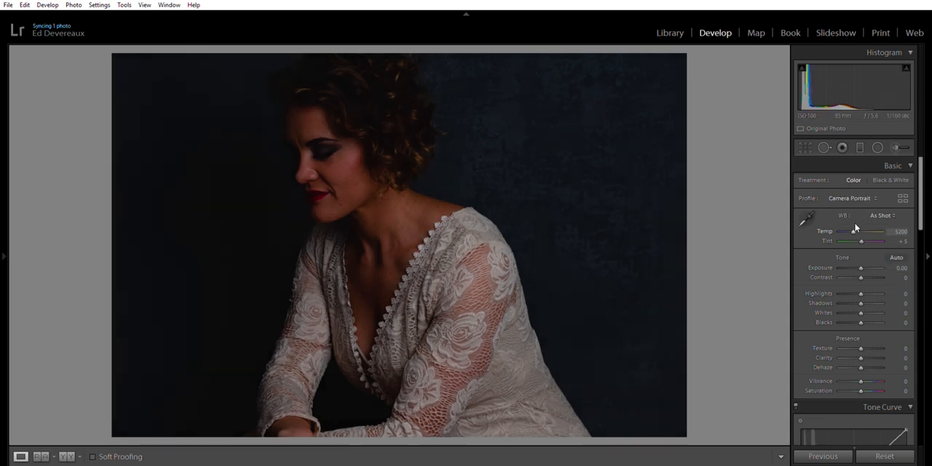
left_click(870, 199)
left_click(845, 203)
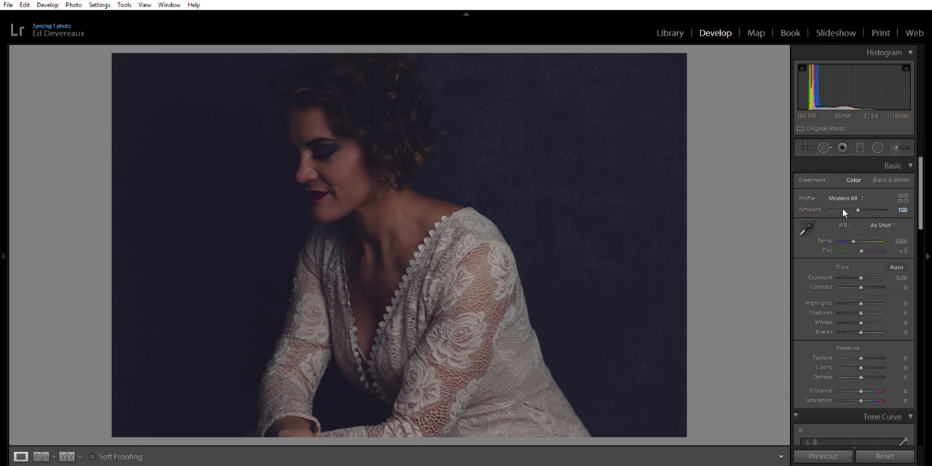
Try Adobe Portrait in the profile browser, apply the Camera Matching Portrait profile instead, and close the browser
left_click(903, 198)
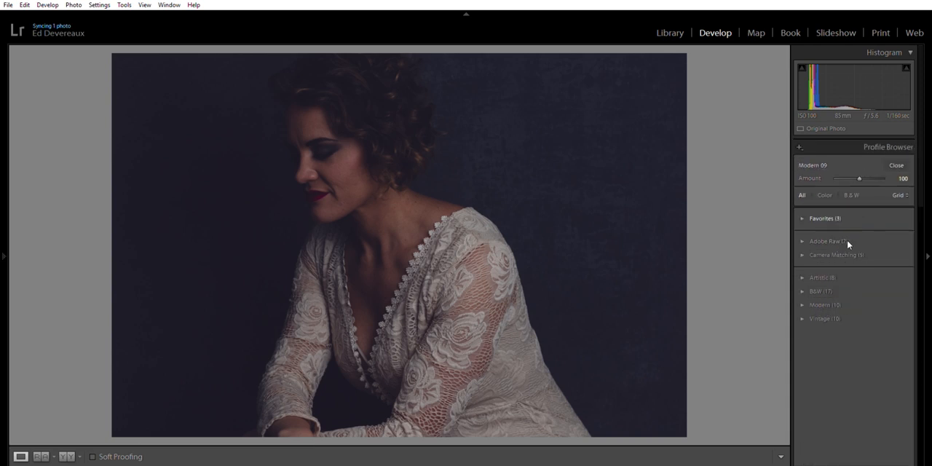
left_click(803, 235)
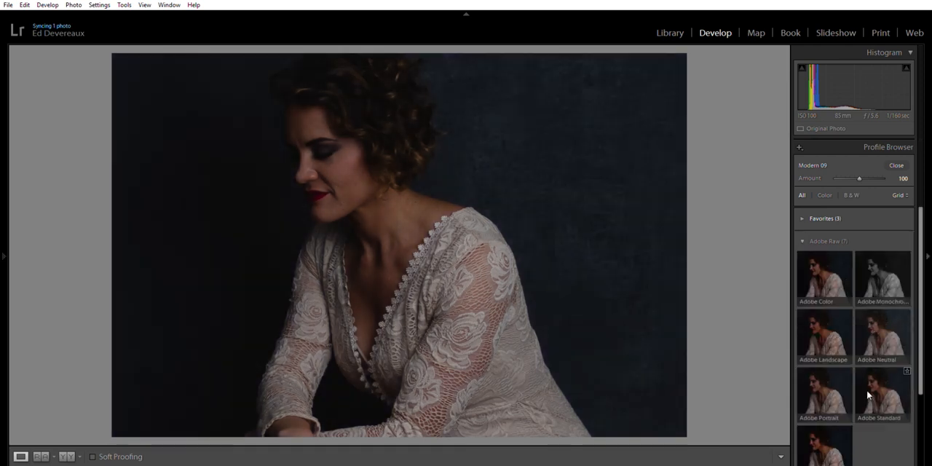
left_click(821, 382)
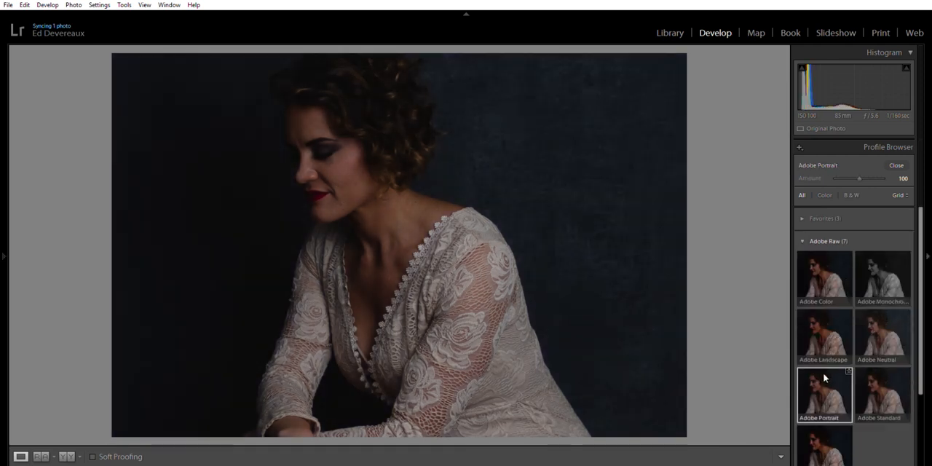
scroll(822, 380, "down", 1)
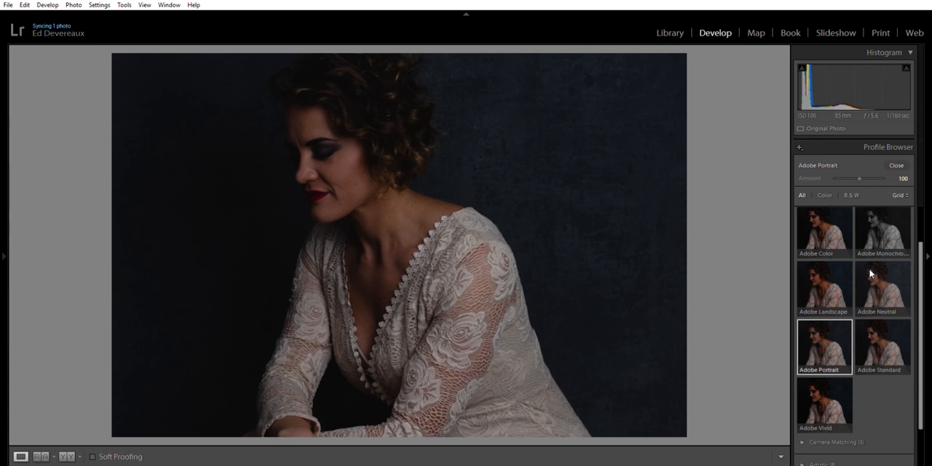
scroll(868, 268, "down", 1)
left_click(809, 391)
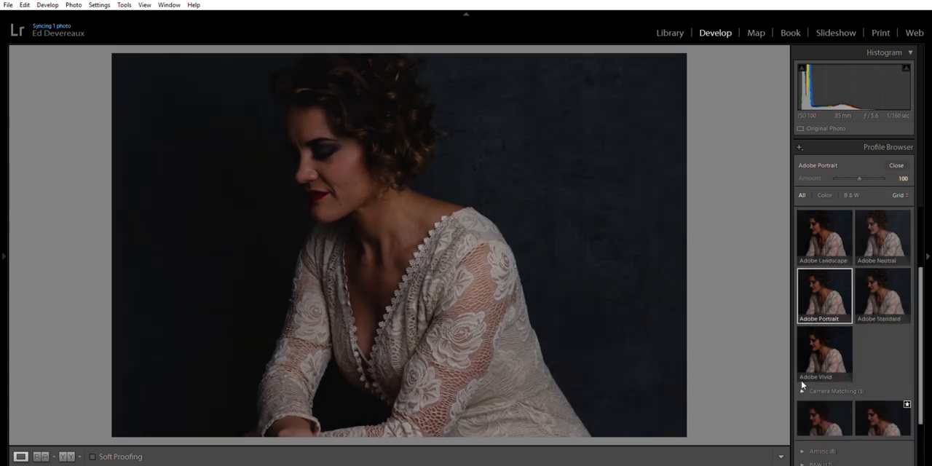
scroll(845, 373, "down", 2)
left_click(881, 344)
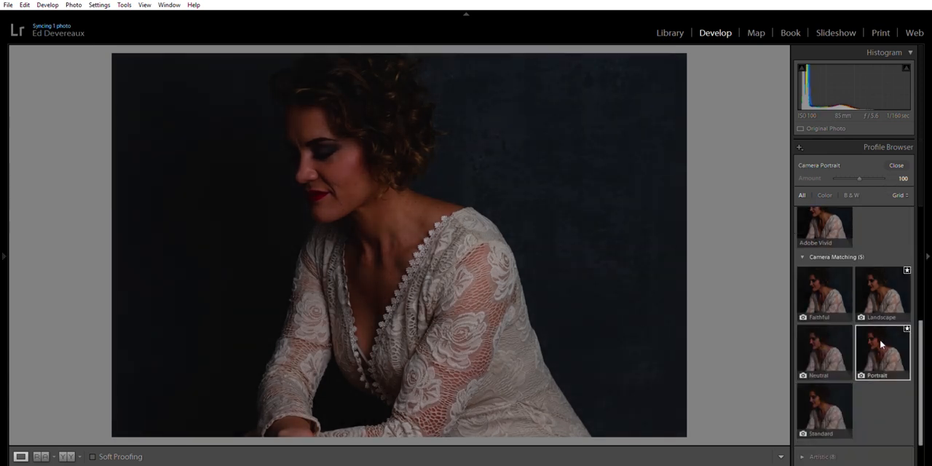
scroll(880, 345, "up", 5)
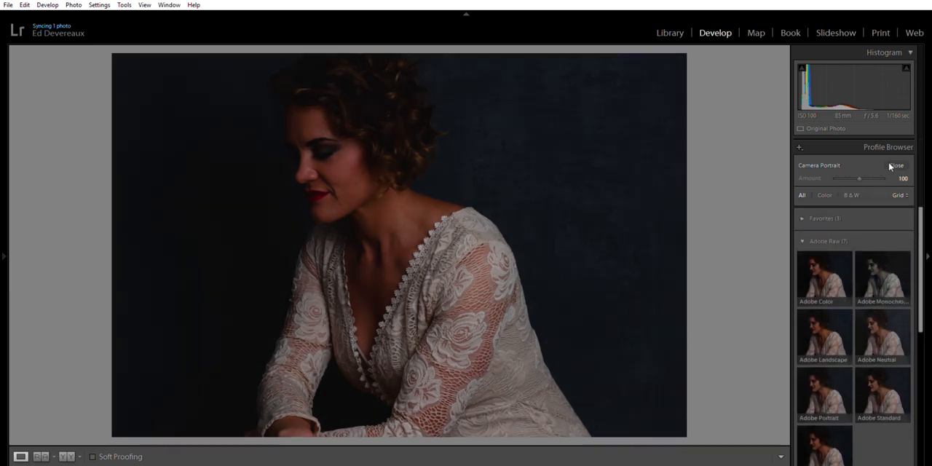
left_click(890, 166)
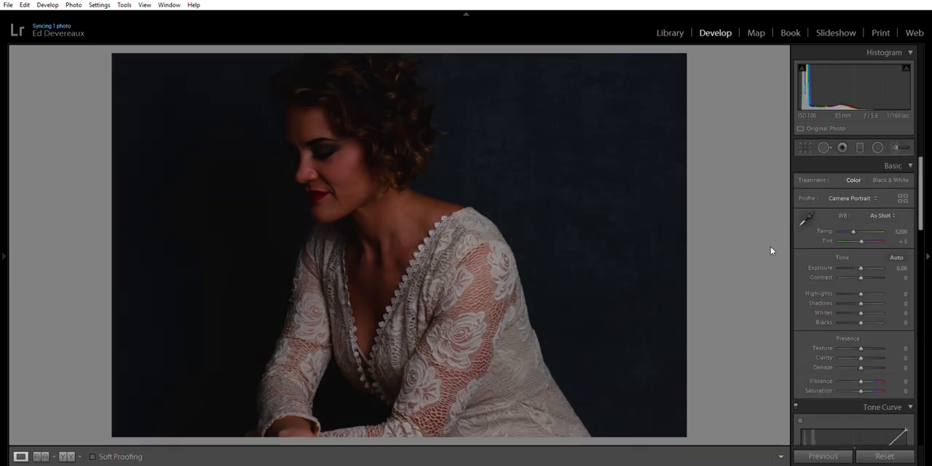
Set the white balance preset to Daylight and reveal the filmstrip around the current photo
left_click(862, 242)
left_click(469, 462)
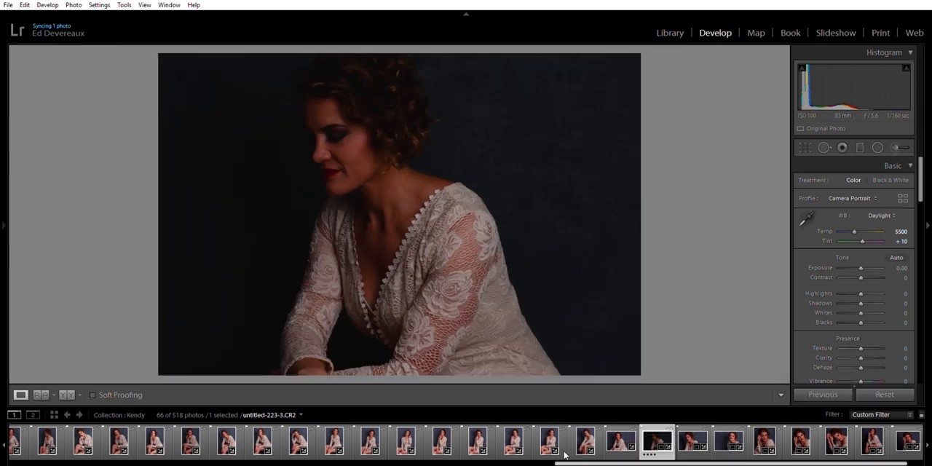
mouse_move(565, 463)
left_mouse_down()
mouse_move(463, 459)
mouse_move(576, 461)
left_mouse_up()
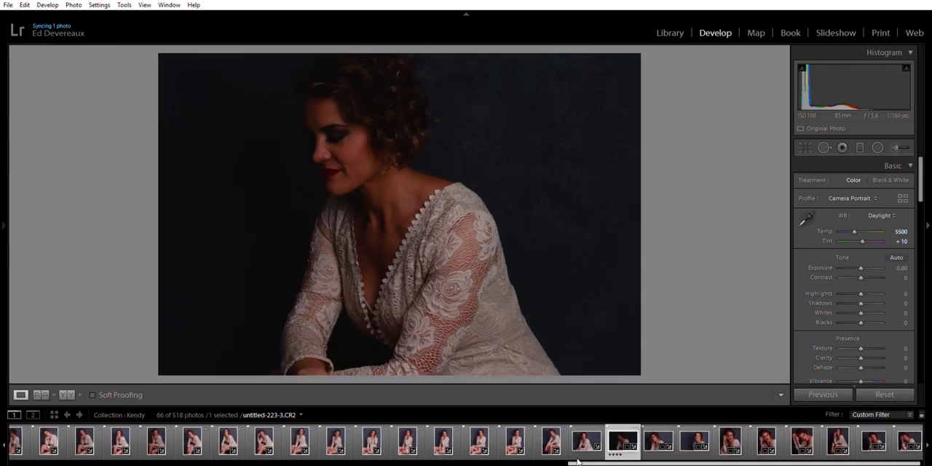
Compare the current photo's look and white balance with the already edited shot just before it in the filmstrip
left_click(577, 439)
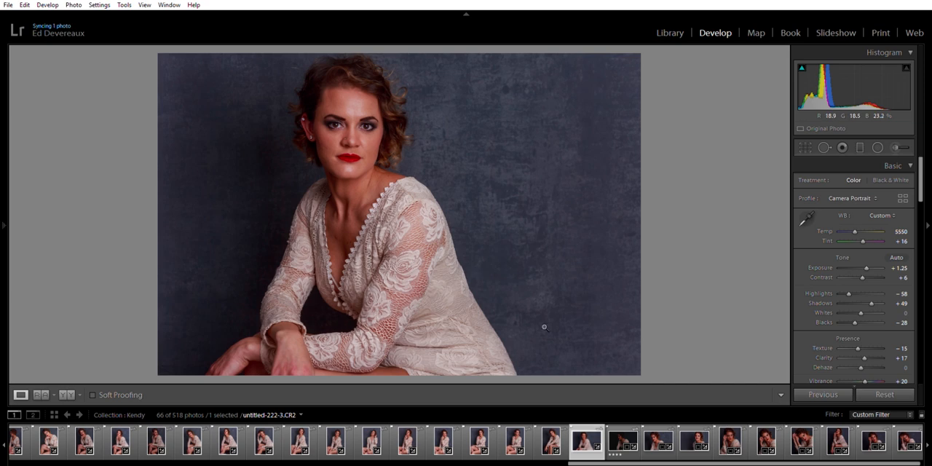
left_click(614, 435)
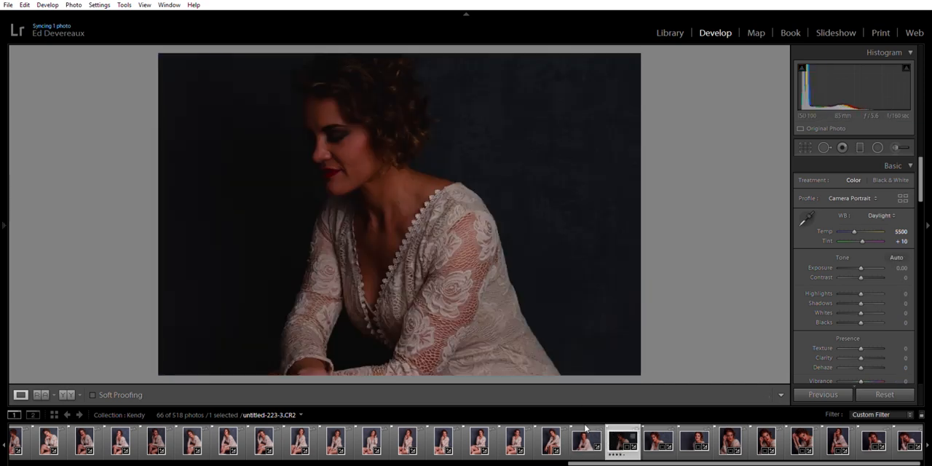
key("Left")
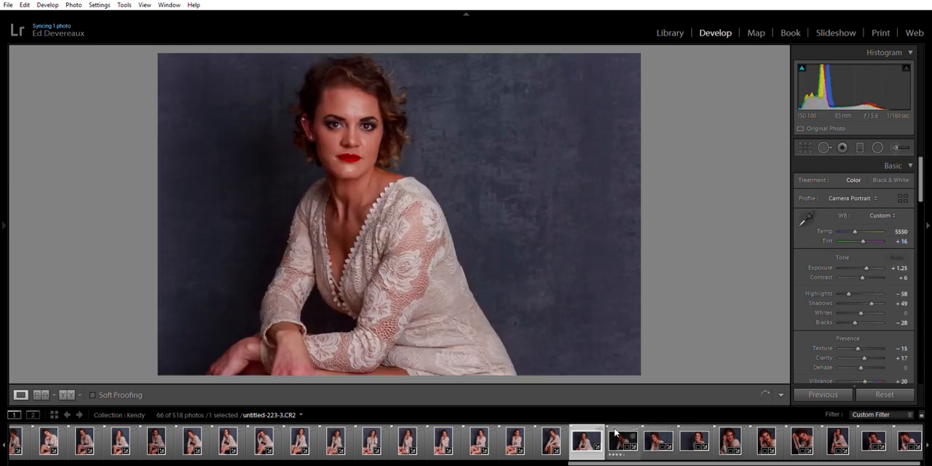
key("Right")
Fine-tune the dark portrait's white balance to a temperature of 5571 and a tint of +18
left_click_drag(855, 231, 856, 226)
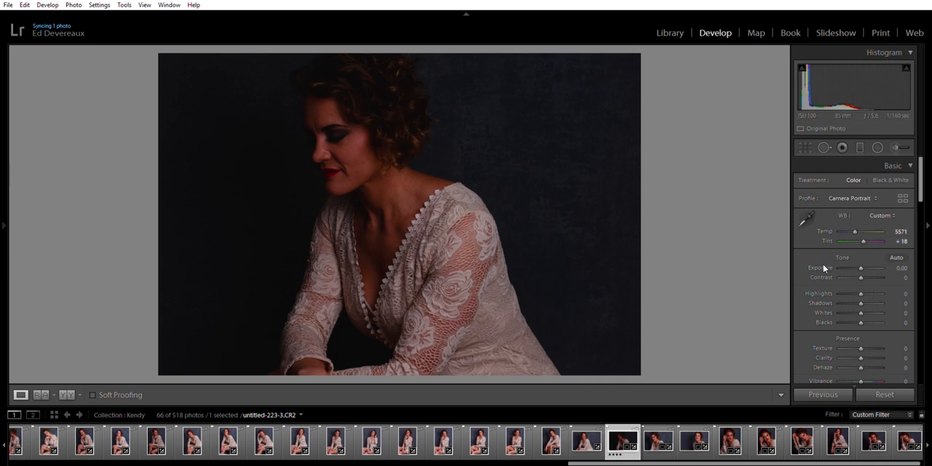
left_click_drag(863, 231, 864, 237)
scroll(828, 282, "down", 1)
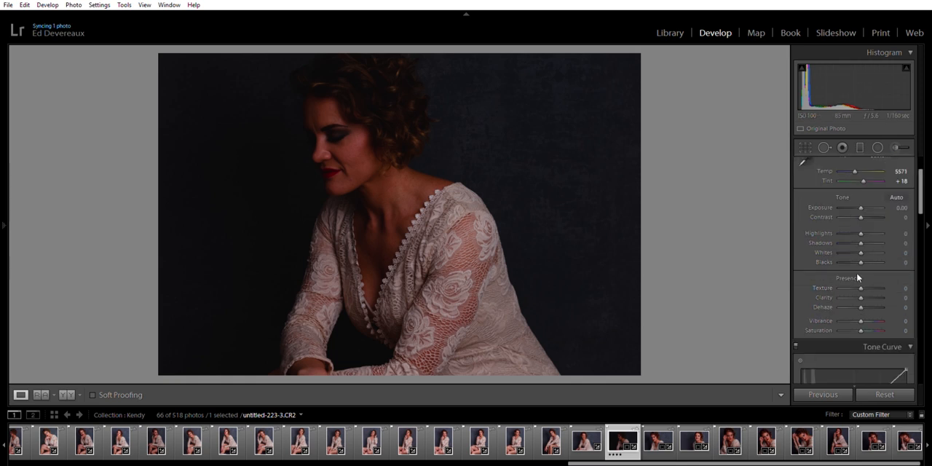
scroll(866, 303, "up", 1)
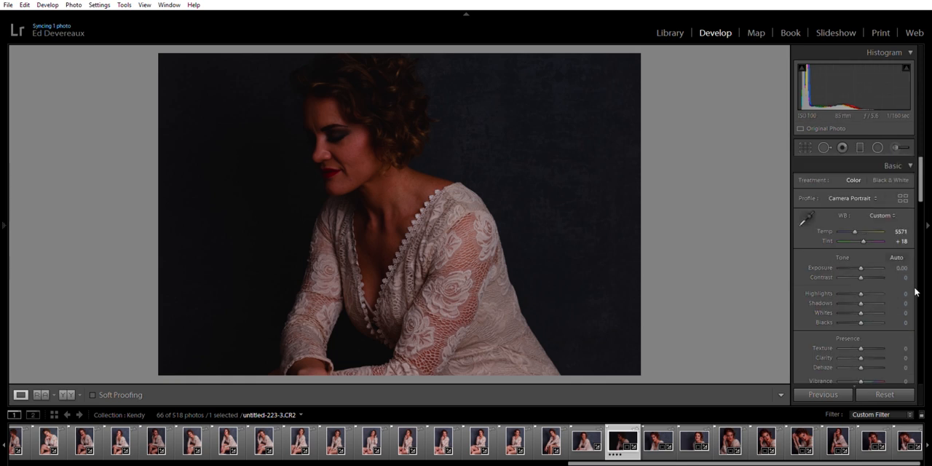
Apply automatic tone adjustments to the portrait and reset the exposure to 0.00
left_click(896, 251)
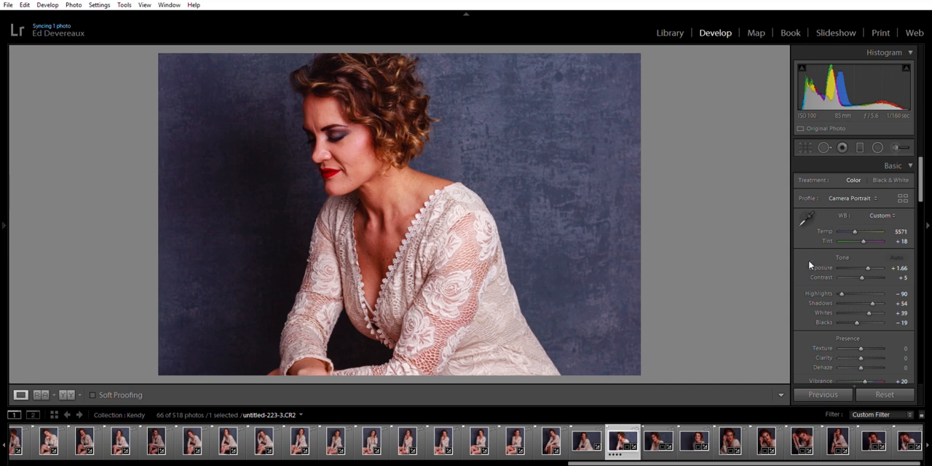
double_click(818, 267)
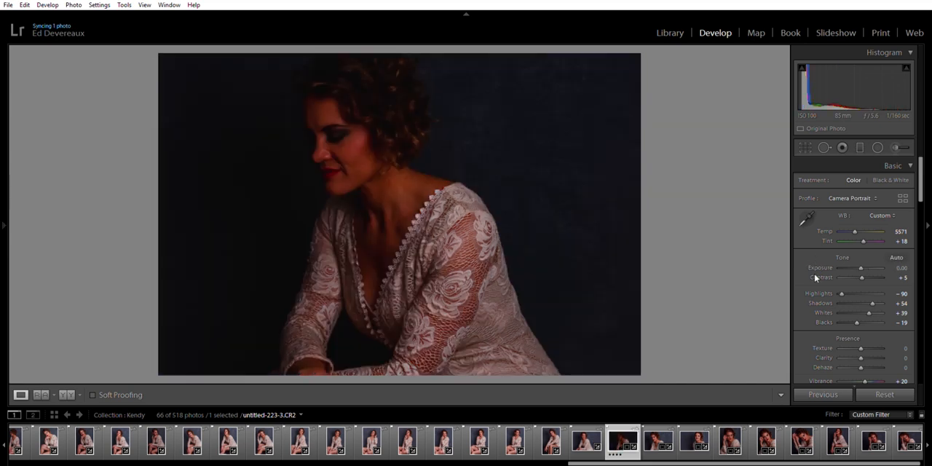
scroll(814, 273, "down", 2)
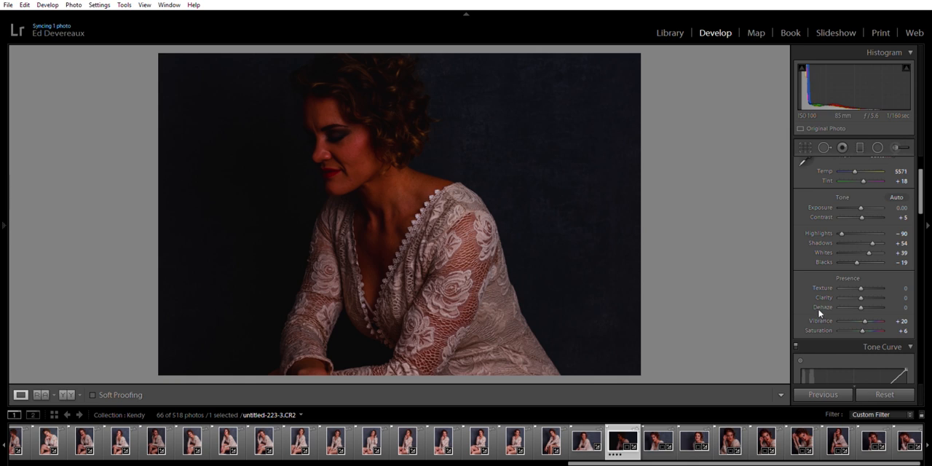
Adjust the portrait's basic tone to exposure +0.83, highlights −48, shadows +62 and whites +43
scroll(830, 319, "up", 2)
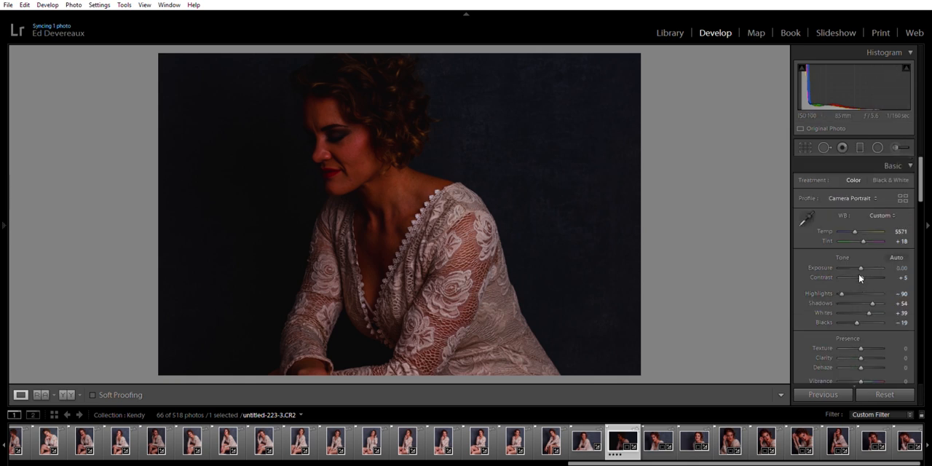
left_click_drag(844, 282, 852, 284)
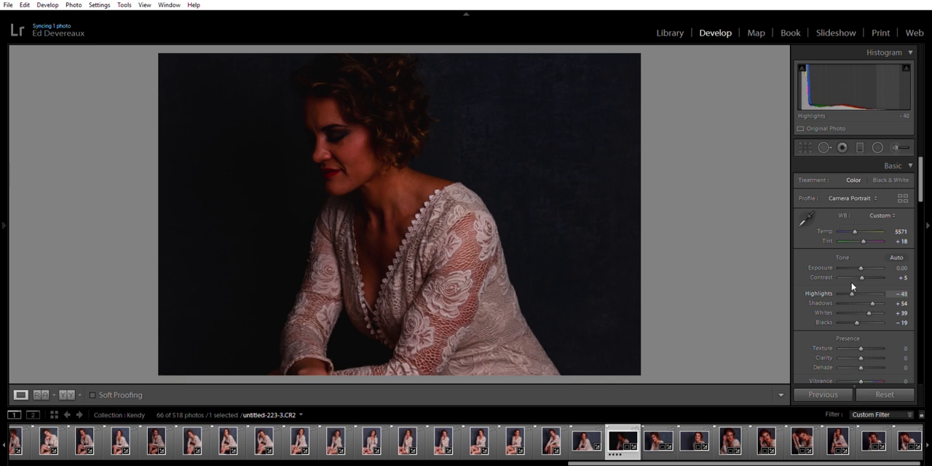
left_click_drag(874, 294, 869, 304)
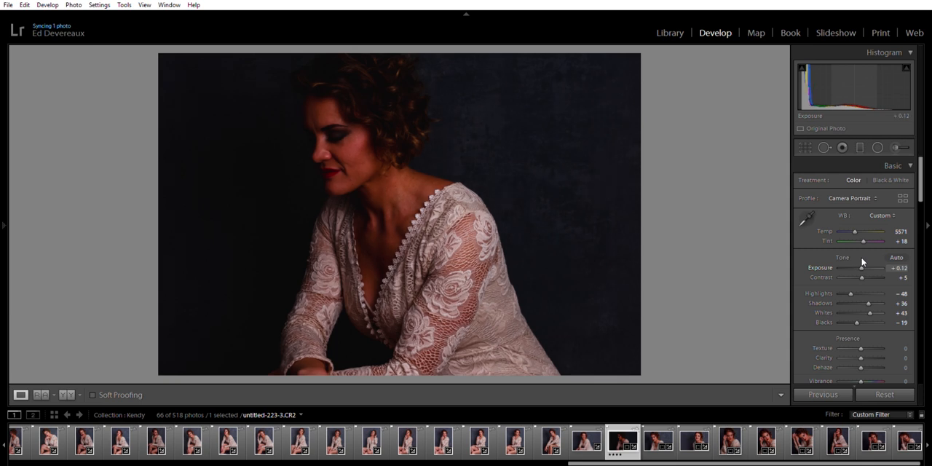
left_click_drag(862, 264, 864, 264)
left_click_drag(865, 260, 866, 260)
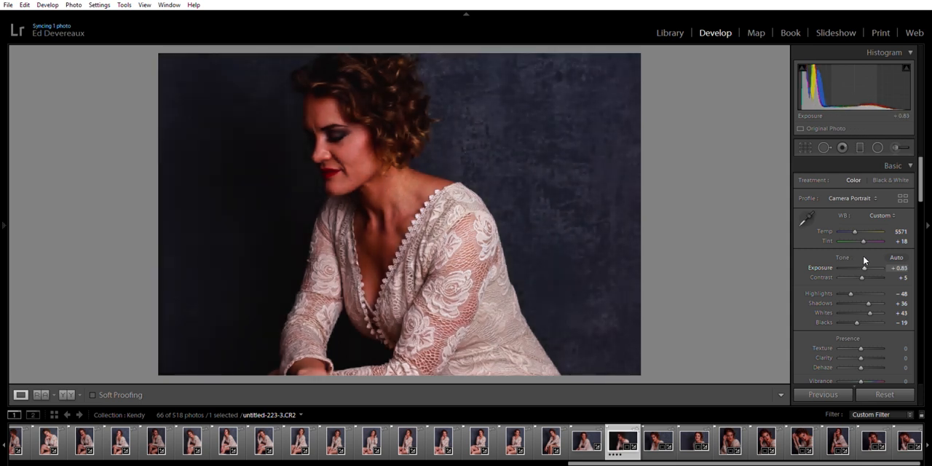
left_click_drag(869, 303, 875, 303)
Reset the portrait's RGB point curve to Linear
scroll(841, 331, "down", 8)
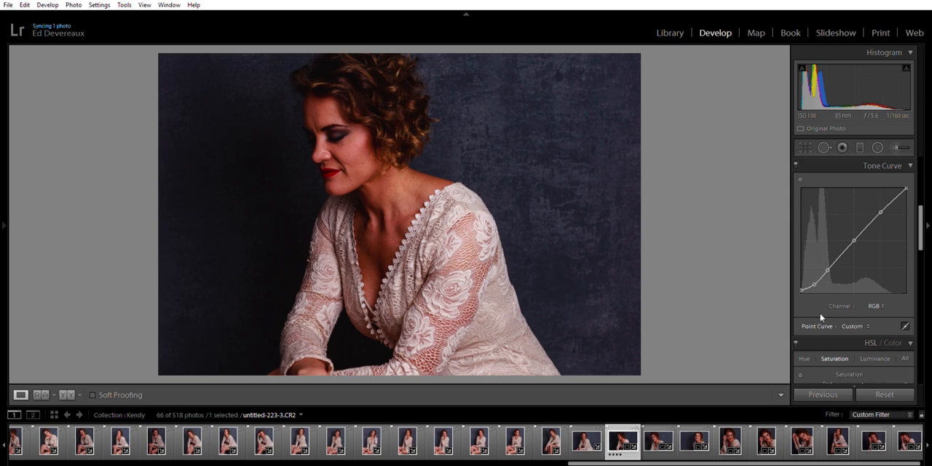
double_click(821, 317)
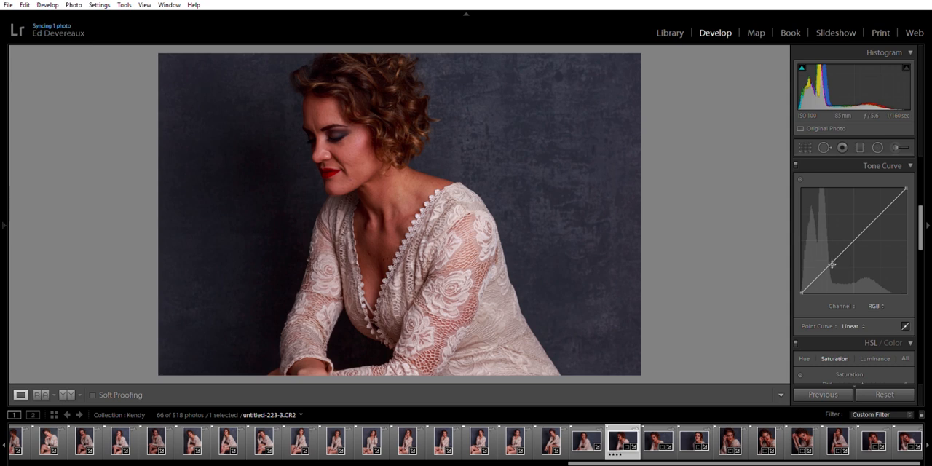
Try an RGB point curve that darkens the shadows while holding the midtones, and reset it to Linear
left_click_drag(832, 265, 854, 241)
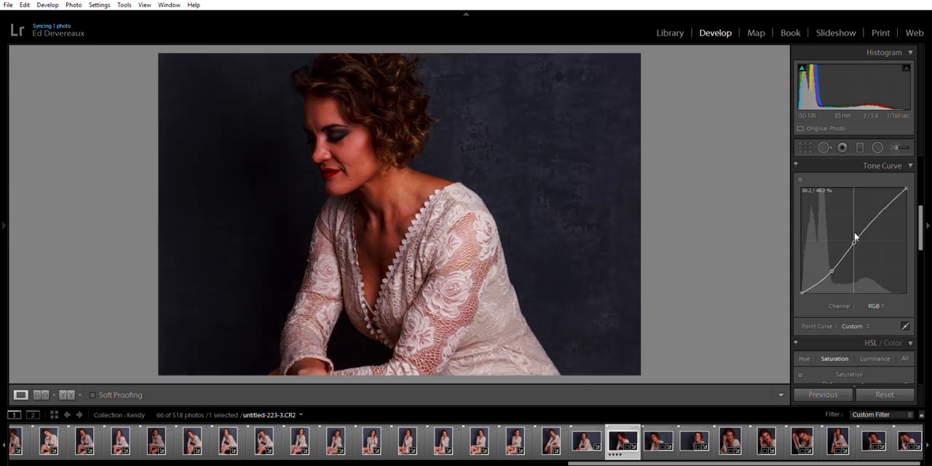
scroll(894, 224, "up", 3)
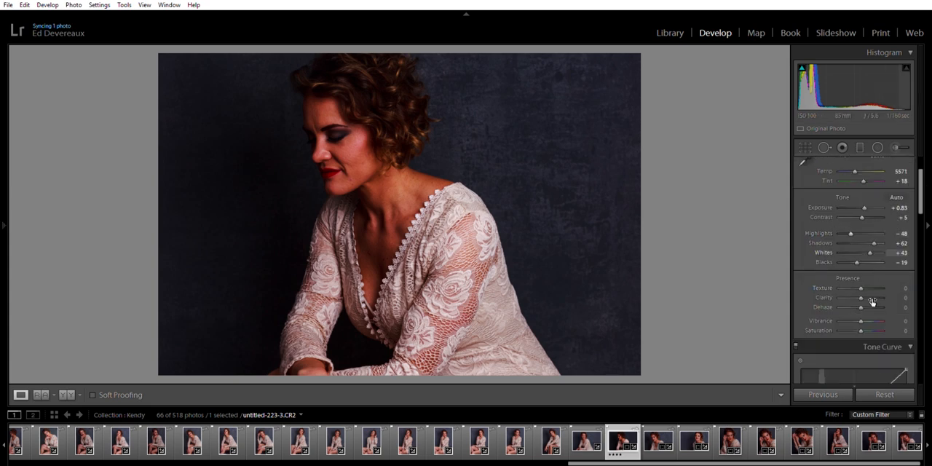
scroll(824, 294, "down", 3)
double_click(807, 319)
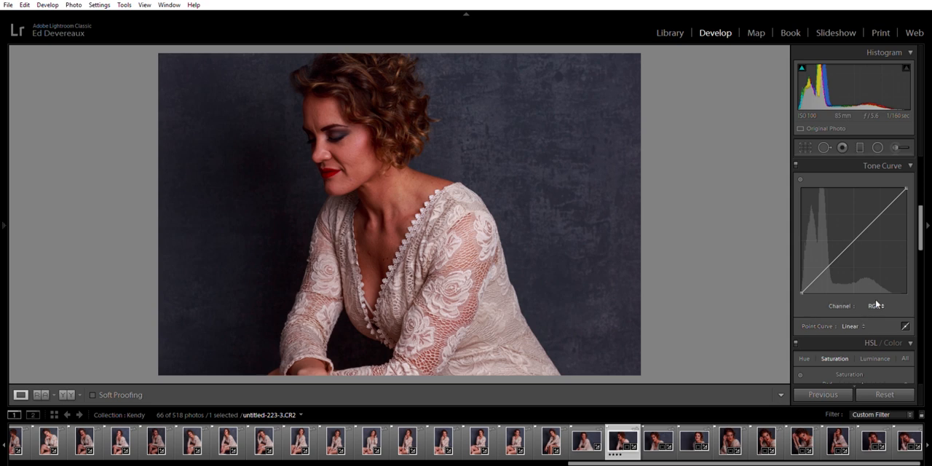
Shift the shadows toward blue-teal by slightly lowering the Red point curve and slightly raising the Green and Blue curves there
left_click(865, 325)
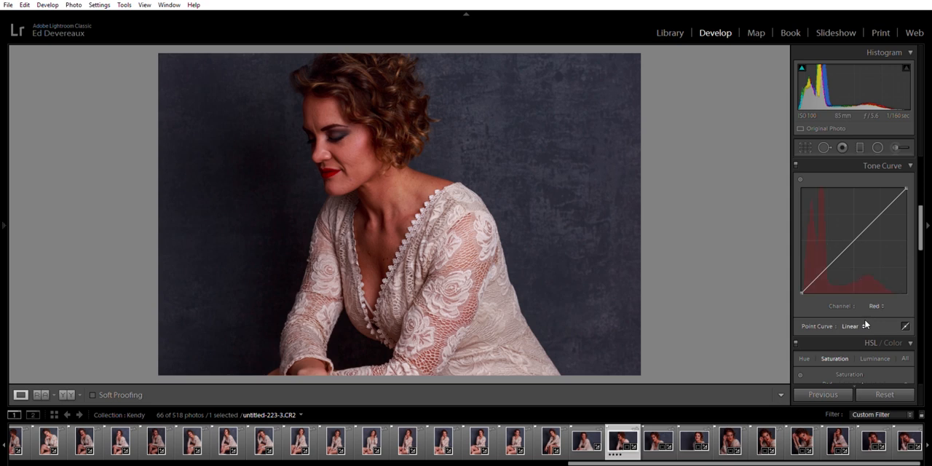
mouse_move(834, 259)
left_mouse_down()
mouse_move(830, 252)
mouse_move(831, 260)
left_mouse_up()
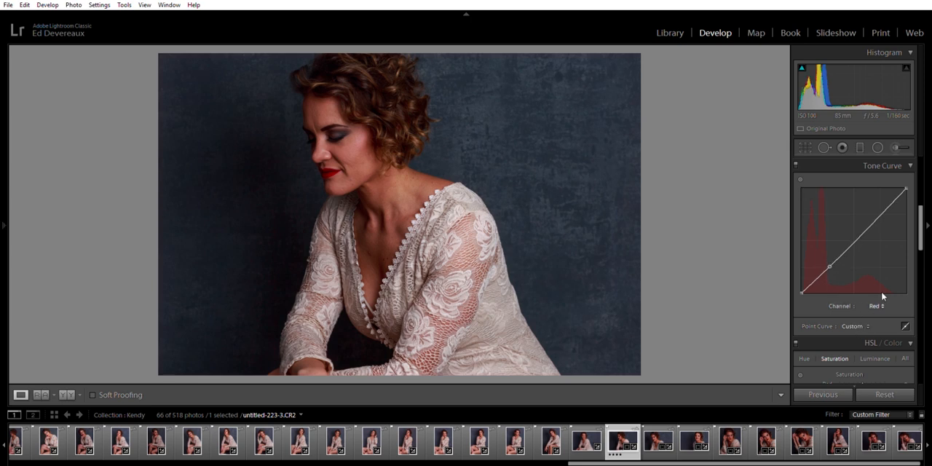
left_click(861, 329)
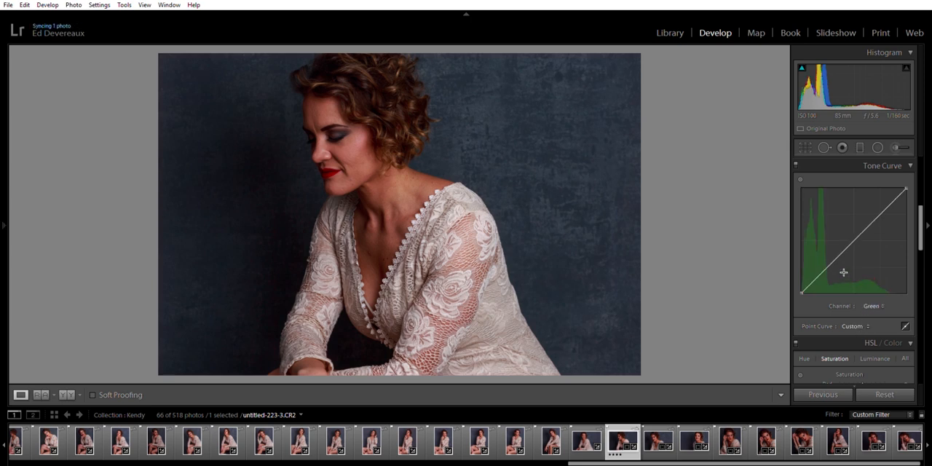
left_click_drag(833, 259, 835, 256)
left_click(862, 343)
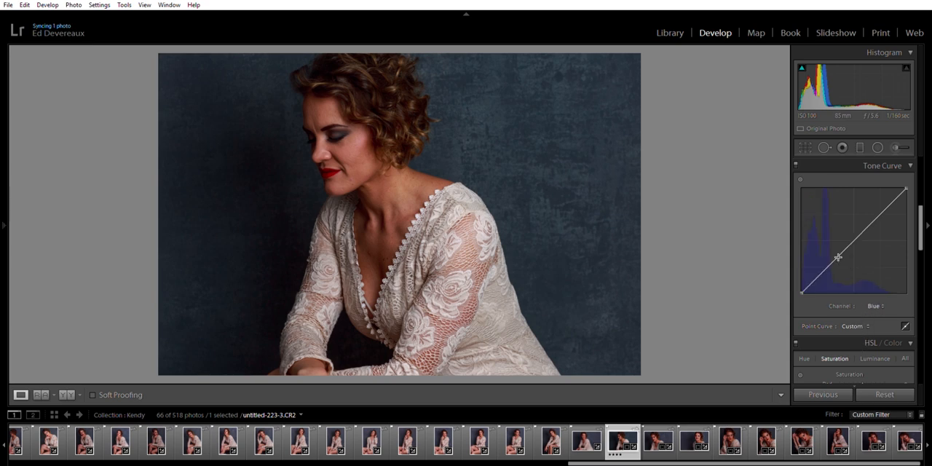
mouse_move(833, 254)
left_mouse_down()
mouse_move(832, 246)
mouse_move(832, 255)
left_mouse_up()
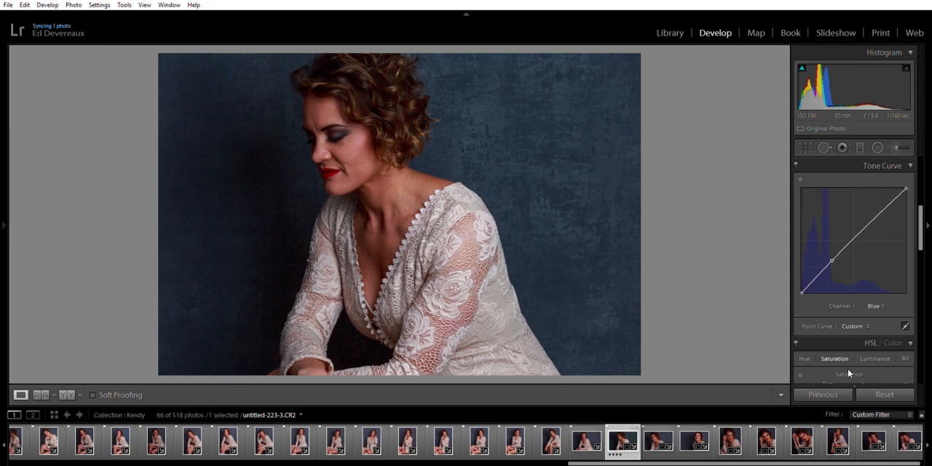
Hide the filmstrip and switch the tone curve back to the RGB channel
left_click(470, 462)
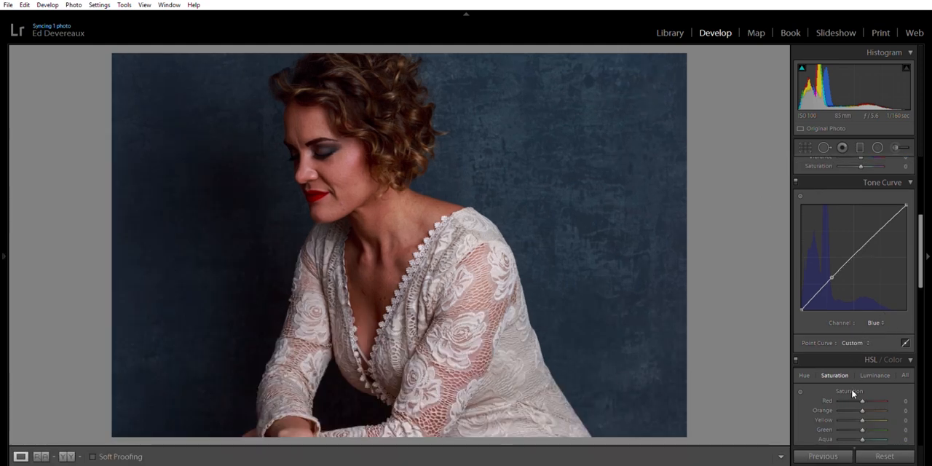
left_click(867, 325)
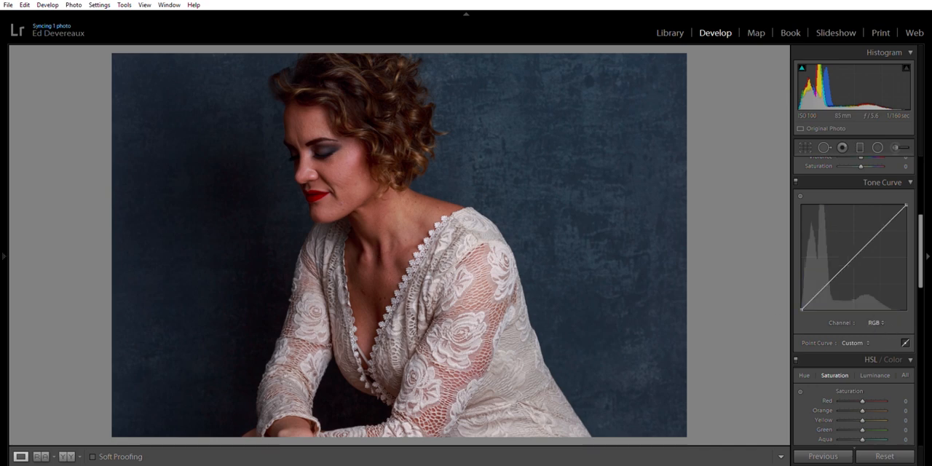
Sharpen the portrait with amount 55, radius 1.5 and masking 77, checking the effect up close on the lace shoulder
scroll(854, 340, "down", 5)
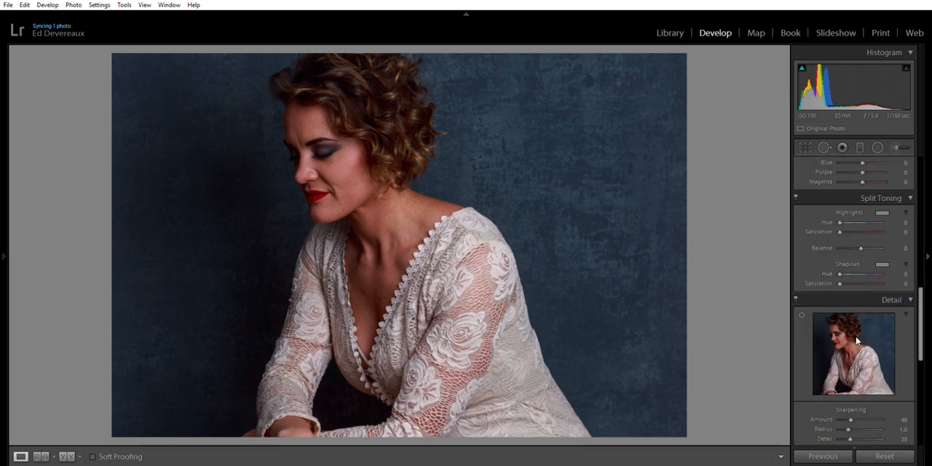
scroll(856, 339, "down", 2)
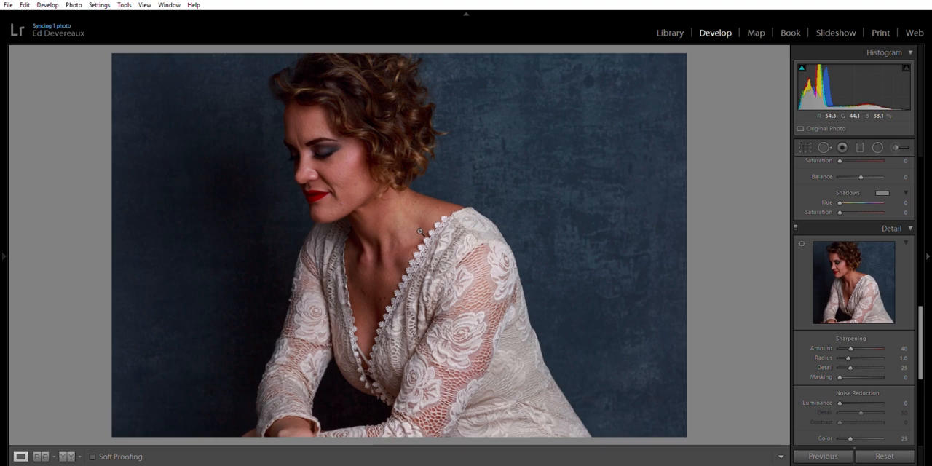
left_click(429, 245)
left_click_drag(597, 281, 386, 237)
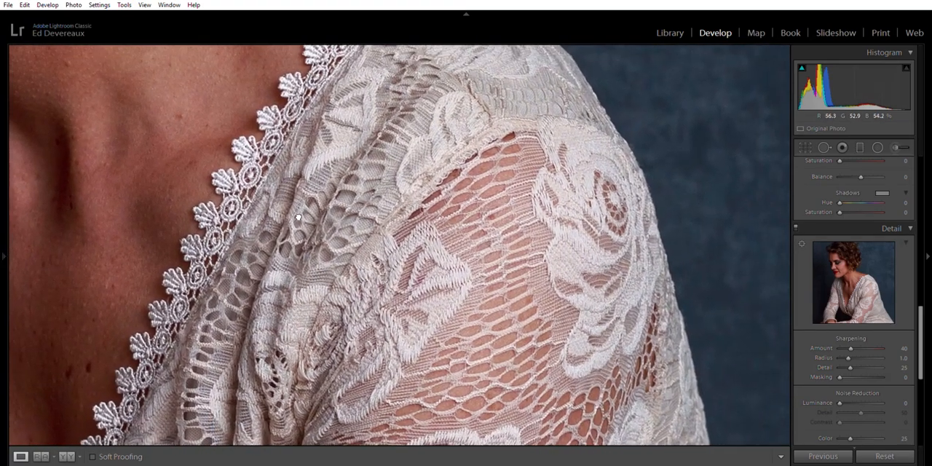
left_click_drag(318, 199, 301, 212)
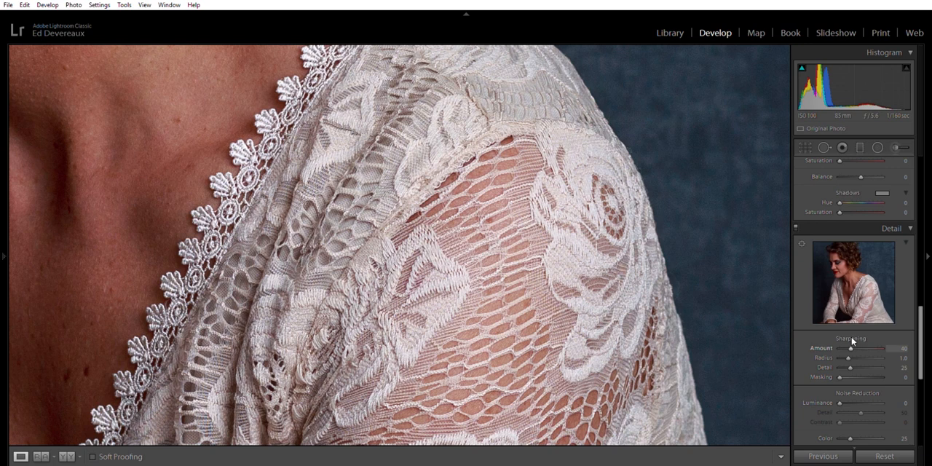
left_click_drag(852, 341, 871, 340)
left_click_drag(873, 348, 839, 348)
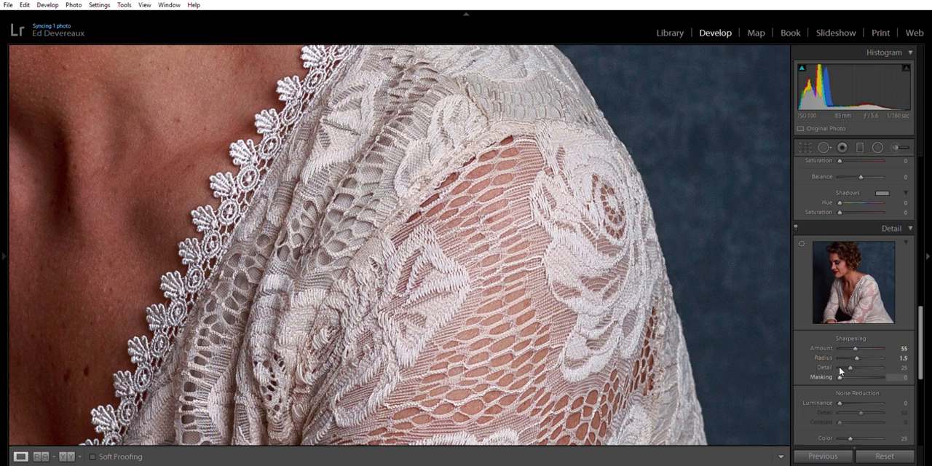
left_click_drag(840, 372, 874, 371)
left_click(504, 297)
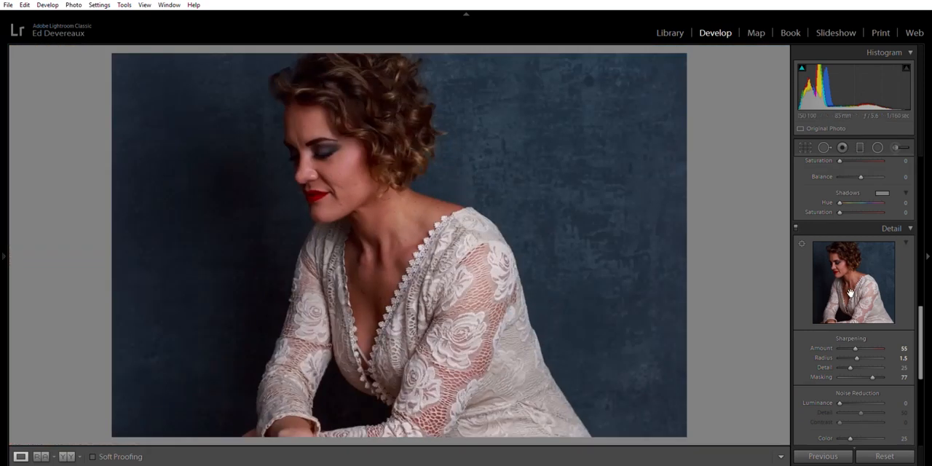
Set up an adjustment brush with the Soften Skin (Lite) effect and show the selected mask overlay
scroll(842, 291, "up", 10)
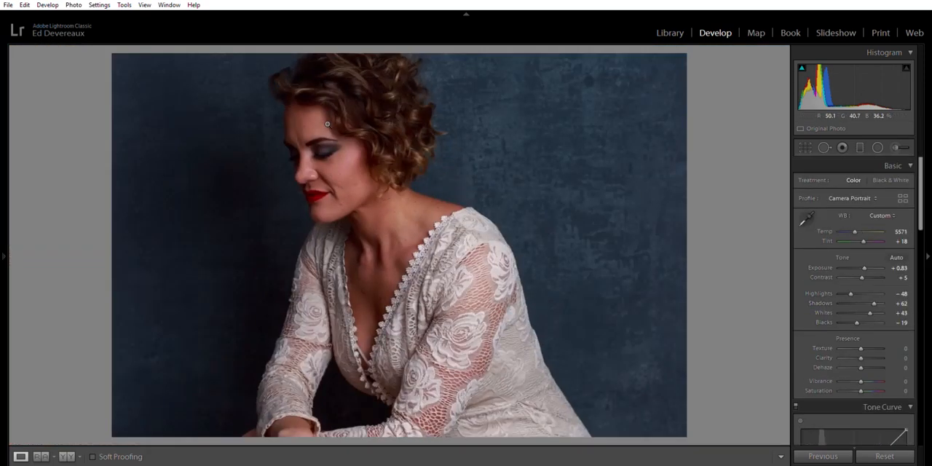
left_click(896, 147)
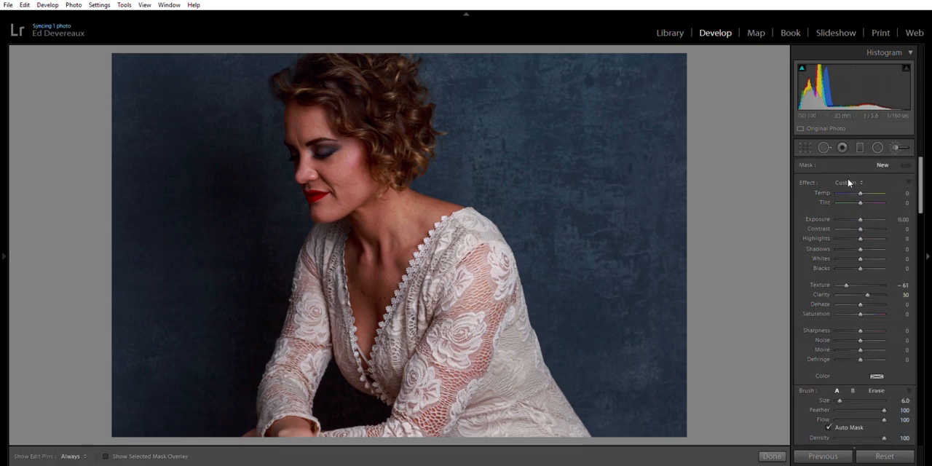
left_click(788, 435)
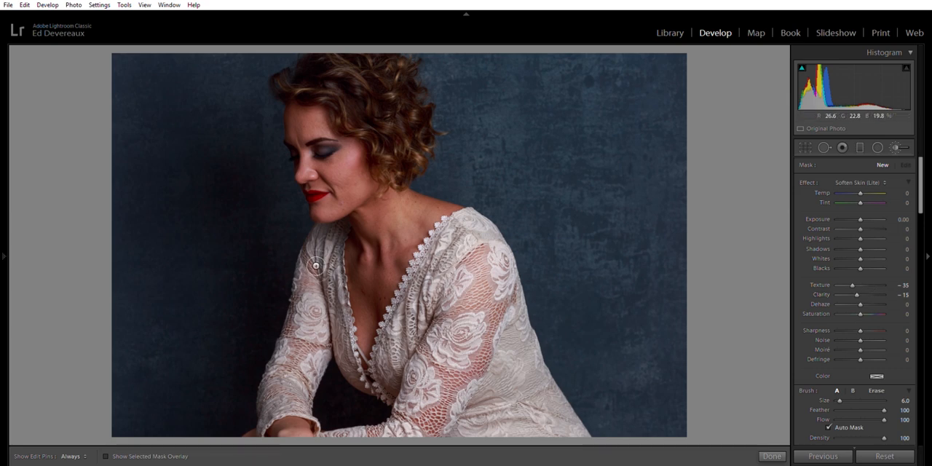
scroll(836, 370, "down", 3)
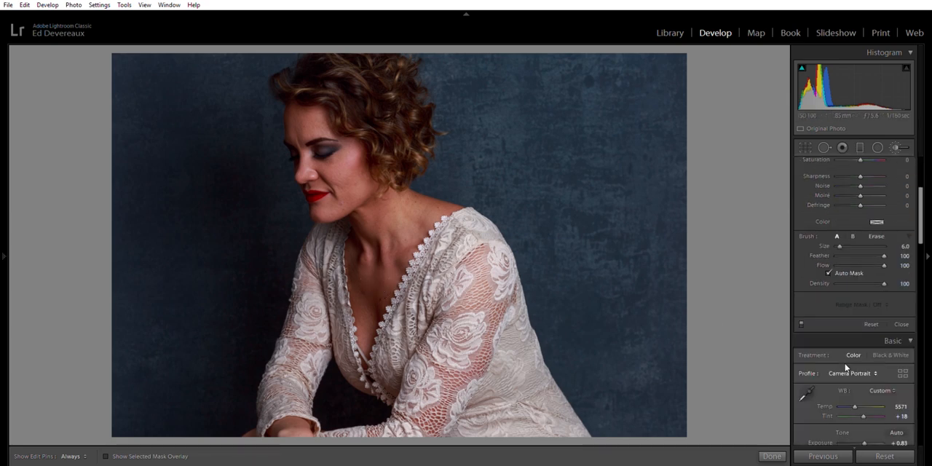
left_click(106, 454)
key("h")
Paint the skin-softening mask over the chest, neck and face at brush sizes 6.0 and 3.0, and hide the mask overlay
mouse_move(377, 298)
left_mouse_down()
mouse_move(378, 255)
mouse_move(387, 270)
mouse_move(411, 256)
mouse_move(382, 314)
mouse_move(383, 353)
mouse_move(420, 231)
mouse_move(468, 208)
mouse_move(415, 208)
mouse_move(413, 228)
mouse_move(394, 220)
mouse_move(397, 249)
mouse_move(380, 224)
mouse_move(409, 249)
mouse_move(423, 227)
mouse_move(410, 241)
mouse_move(378, 229)
mouse_move(375, 207)
left_mouse_up()
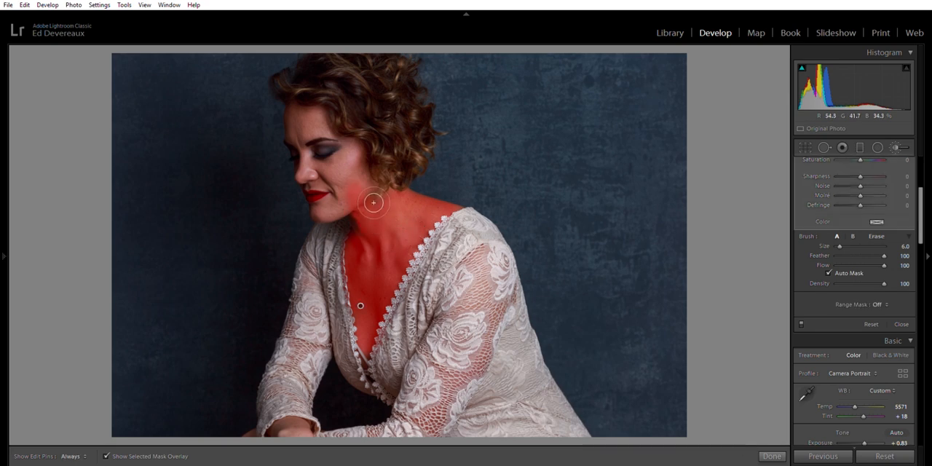
scroll(368, 196, "down", 3)
mouse_move(376, 189)
left_mouse_down()
mouse_move(362, 148)
mouse_move(338, 167)
mouse_move(321, 167)
mouse_move(359, 173)
mouse_move(363, 154)
mouse_move(372, 178)
mouse_move(361, 143)
mouse_move(374, 184)
mouse_move(339, 174)
mouse_move(351, 202)
mouse_move(331, 213)
mouse_move(350, 192)
mouse_move(348, 208)
mouse_move(327, 214)
mouse_move(358, 202)
mouse_move(333, 212)
mouse_move(352, 204)
mouse_move(358, 186)
mouse_move(337, 185)
left_mouse_up()
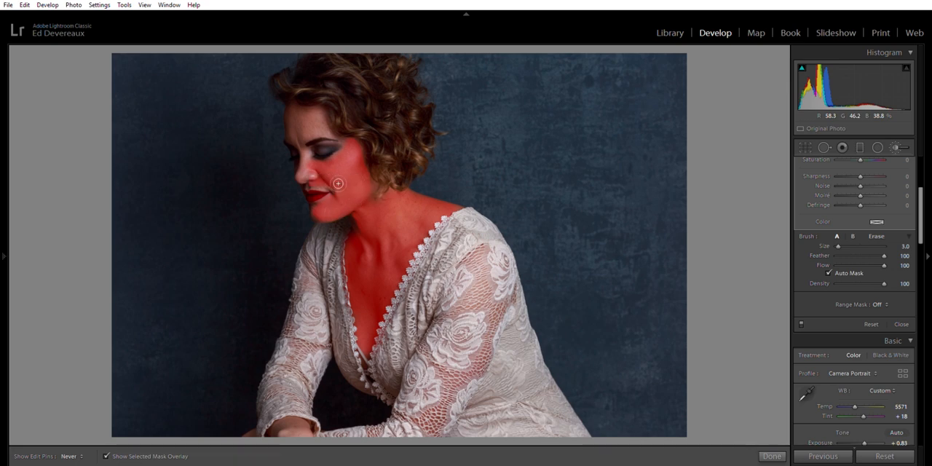
key("h")
key("o")
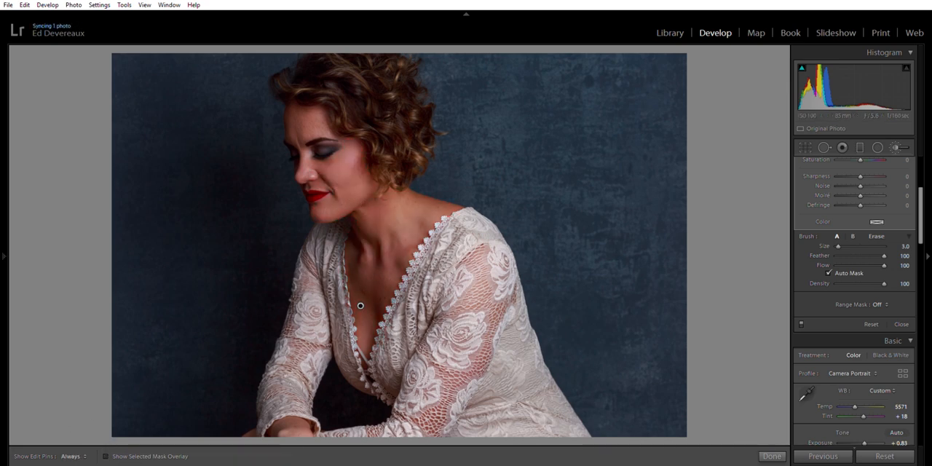
Lower the skin mask's exposure to −1.30 to reveal gaps, and paint in missed skin around the neck at brush size 5.0
scroll(881, 279, "up", 5)
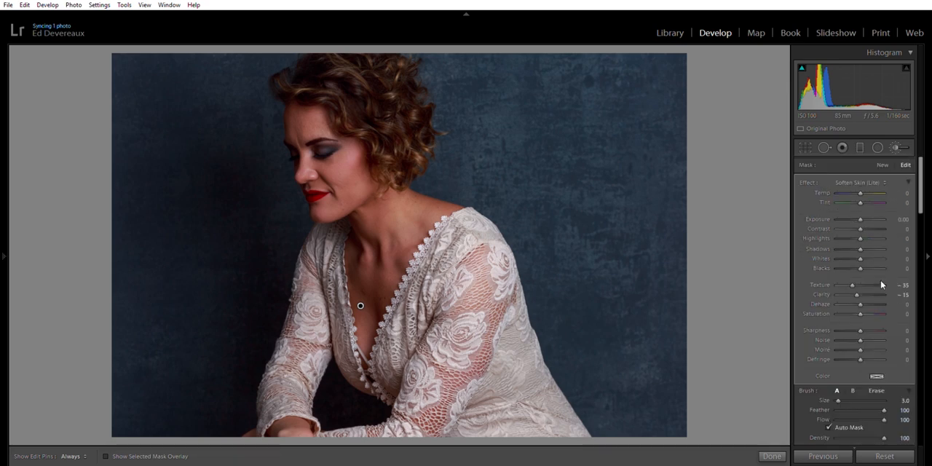
left_click_drag(858, 207, 854, 208)
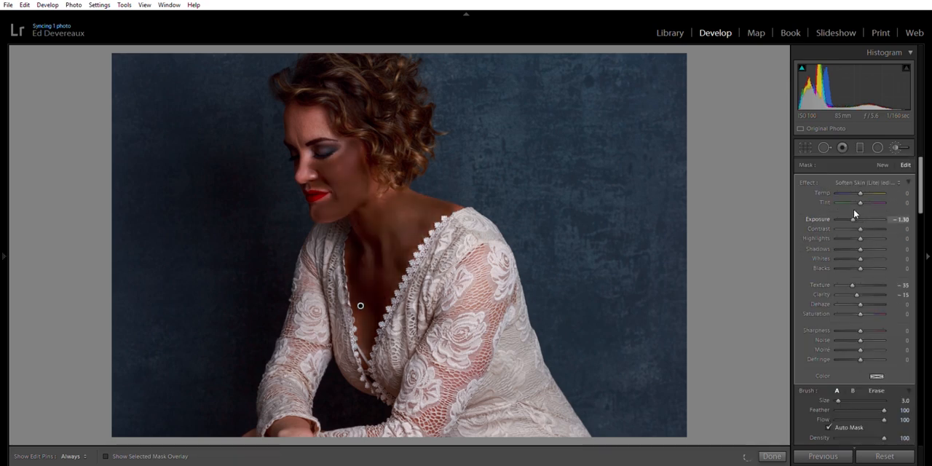
key("bracketright")
key("h")
left_click_drag(396, 200, 385, 197)
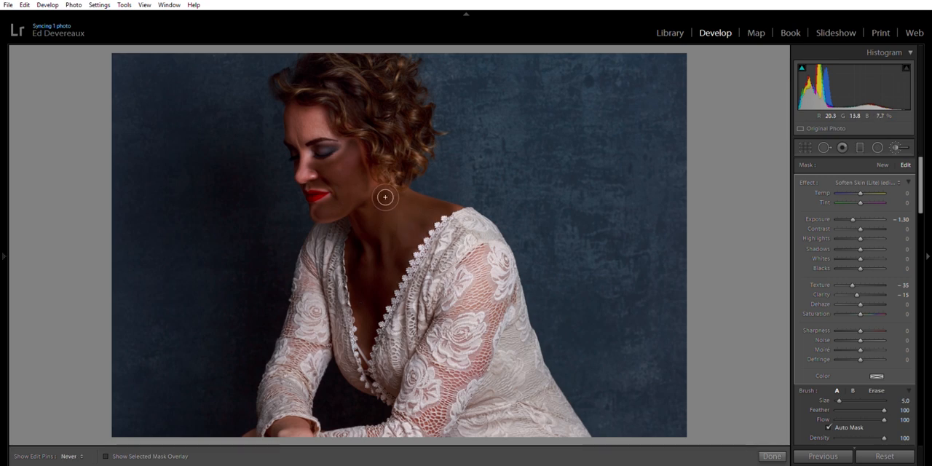
Fill the remaining gaps in the skin mask along the jaw, cheek, nose and forehead, reducing the brush size to 2.0
key("h")
key("bracketleft")
key("h")
key("bracketleft")
mouse_move(344, 214)
left_mouse_down()
mouse_move(325, 215)
mouse_move(344, 197)
mouse_move(326, 212)
mouse_move(352, 209)
left_mouse_up()
key("h")
key("bracketleft")
key("h")
mouse_move(329, 183)
left_mouse_down()
mouse_move(336, 184)
mouse_move(321, 171)
mouse_move(304, 175)
mouse_move(313, 156)
mouse_move(308, 177)
mouse_move(314, 158)
mouse_move(318, 165)
mouse_move(308, 177)
left_mouse_up()
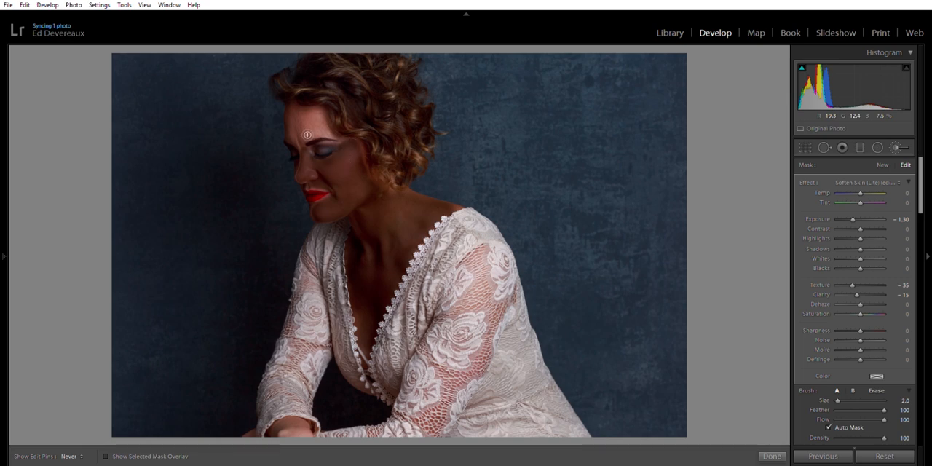
mouse_move(297, 126)
left_mouse_down()
mouse_move(328, 113)
mouse_move(334, 127)
mouse_move(307, 143)
mouse_move(327, 126)
mouse_move(326, 117)
mouse_move(308, 127)
mouse_move(322, 121)
mouse_move(311, 117)
mouse_move(302, 127)
mouse_move(302, 108)
mouse_move(326, 108)
mouse_move(337, 131)
mouse_move(330, 114)
mouse_move(302, 109)
mouse_move(298, 129)
mouse_move(298, 103)
mouse_move(296, 136)
mouse_move(309, 146)
mouse_move(305, 129)
mouse_move(330, 122)
mouse_move(311, 137)
mouse_move(339, 129)
mouse_move(361, 137)
mouse_move(377, 175)
left_mouse_up()
Reset the skin mask's exposure to 0.00 and show the selected mask overlay to check its coverage
key("h")
key("h")
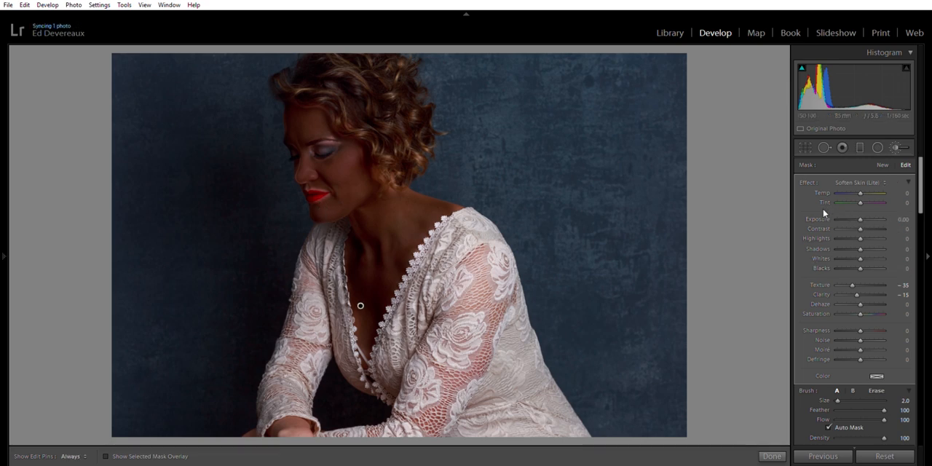
left_click(106, 454)
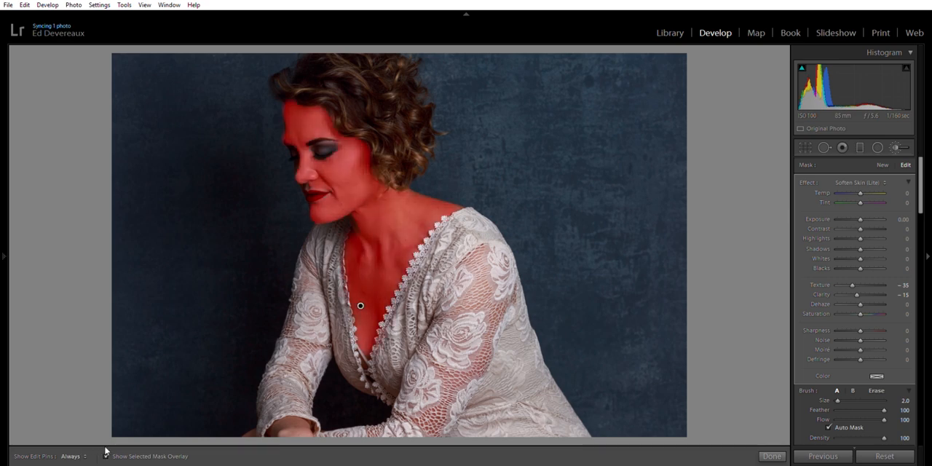
Extend the skin mask over the eyelid and eyeshadow area with the brush size raised to 4.0
key("h")
left_click_drag(298, 117, 297, 120)
key("h")
key("z")
key("z")
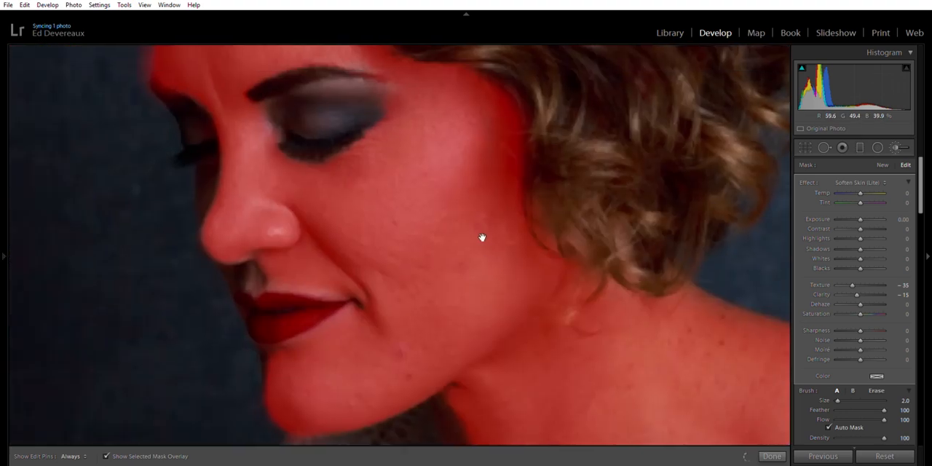
key("z")
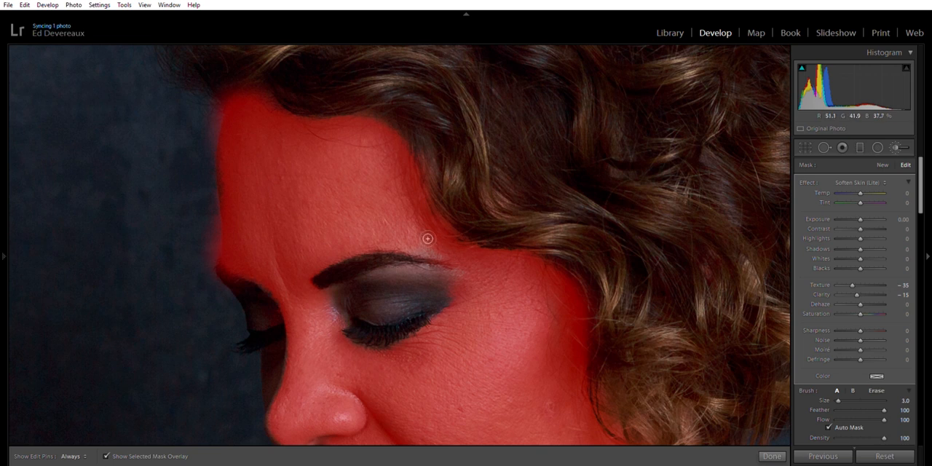
key("h")
mouse_move(453, 285)
left_mouse_down()
mouse_move(397, 280)
mouse_move(345, 308)
left_mouse_up()
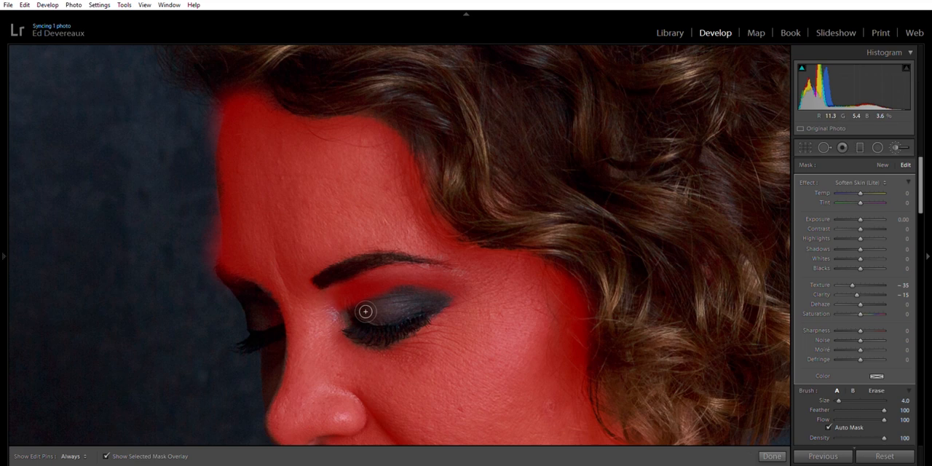
mouse_move(357, 312)
left_mouse_down()
mouse_move(354, 318)
mouse_move(466, 304)
mouse_move(387, 298)
mouse_move(459, 292)
mouse_move(381, 300)
left_mouse_up()
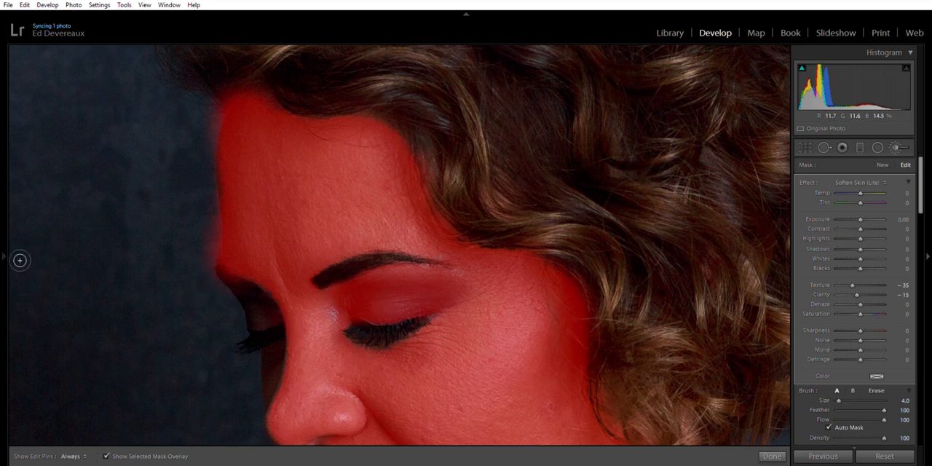
Erase the mask spill along the forehead's outer edge at brush size 9.0 and from the curls above the neck at size 5.0
mouse_move(7, 252)
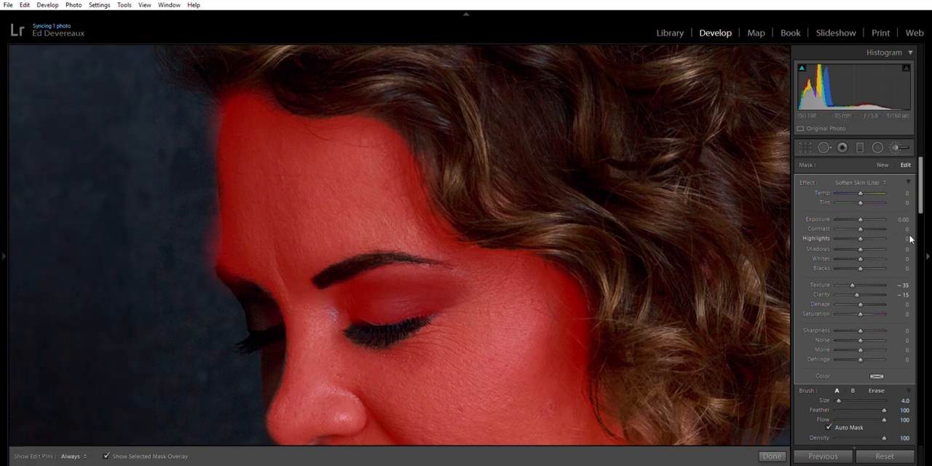
left_click(877, 390)
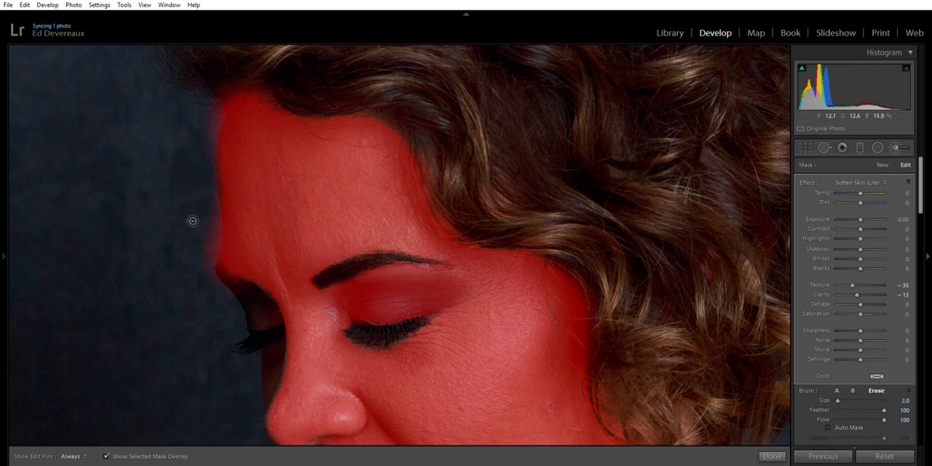
mouse_move(214, 275)
left_mouse_down()
mouse_move(227, 241)
mouse_move(234, 268)
mouse_move(231, 119)
mouse_move(194, 327)
left_mouse_up()
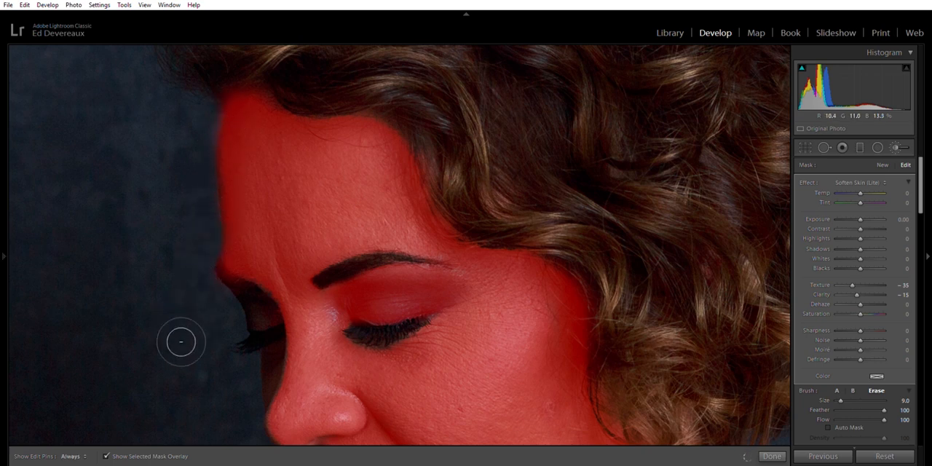
scroll(214, 265, "down", 4)
left_click_drag(509, 301, 284, 51)
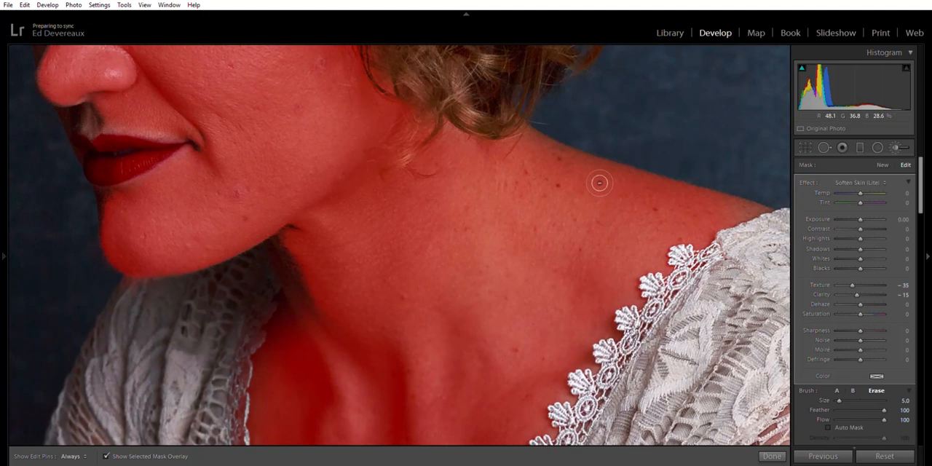
mouse_move(429, 137)
left_mouse_down()
mouse_move(416, 170)
mouse_move(439, 108)
mouse_move(418, 161)
mouse_move(464, 114)
mouse_move(425, 90)
mouse_move(414, 101)
mouse_move(385, 52)
left_mouse_up()
key("h")
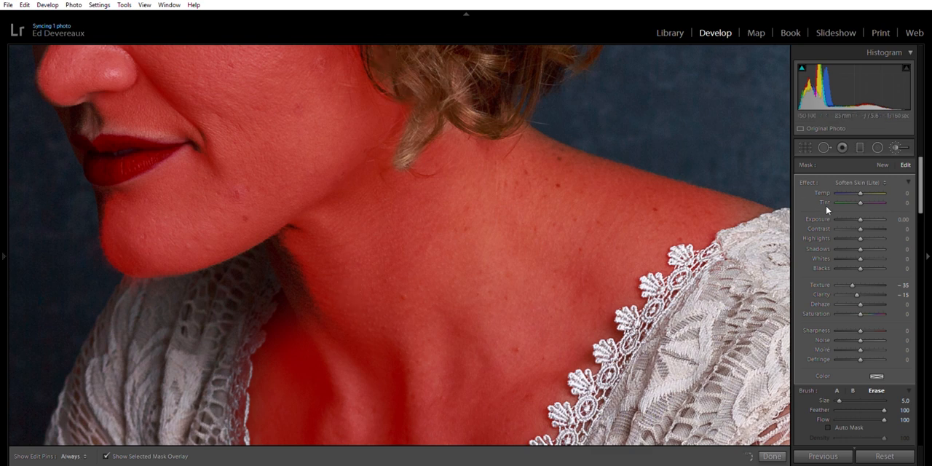
Paint the missed shadowed skin under the jaw into the mask with brush A at size 4.0
left_click(837, 390)
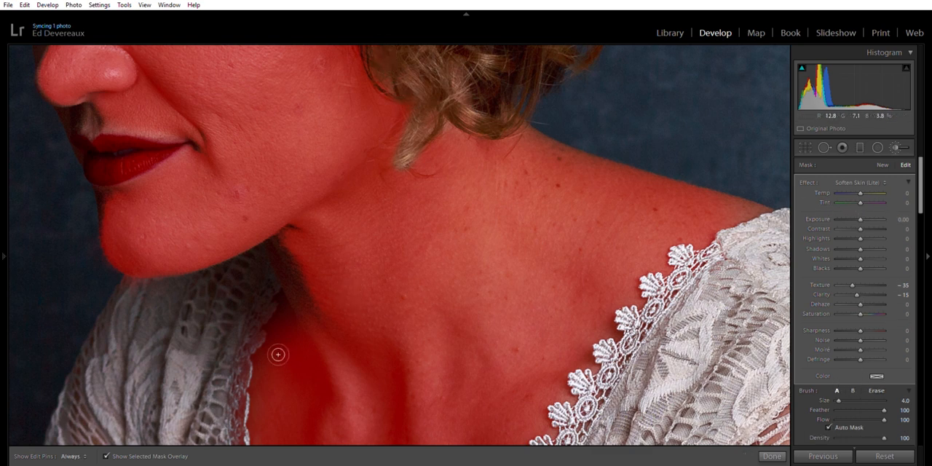
key("h")
mouse_move(294, 251)
left_mouse_down()
mouse_move(340, 333)
mouse_move(298, 250)
mouse_move(312, 231)
mouse_move(289, 252)
mouse_move(337, 303)
left_mouse_up()
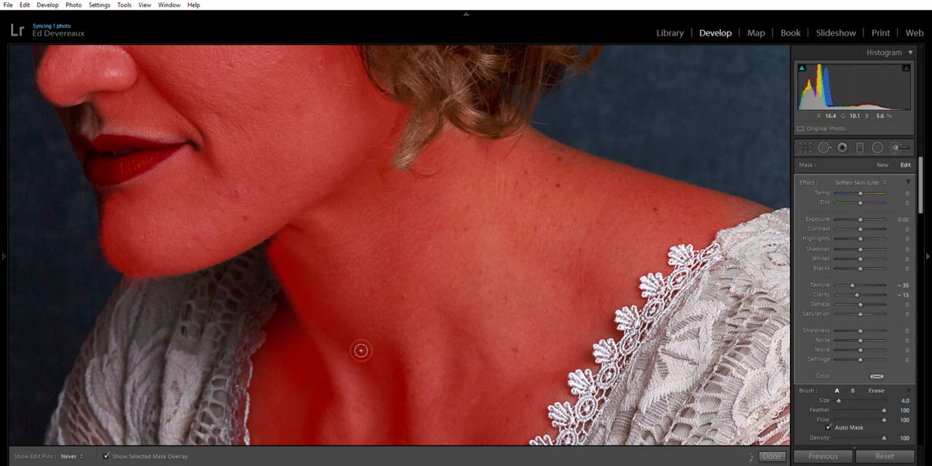
key("h")
Paint the mask along the forehead hairline at brush size 6.0, and erase its spill over the hair at size 7.0
left_click_drag(529, 291, 460, 379)
left_click_drag(272, 149, 378, 363)
left_click_drag(311, 247, 414, 291)
scroll(367, 210, "up", 2)
mouse_move(376, 219)
left_mouse_down()
mouse_move(346, 189)
mouse_move(340, 130)
mouse_move(346, 163)
left_mouse_up()
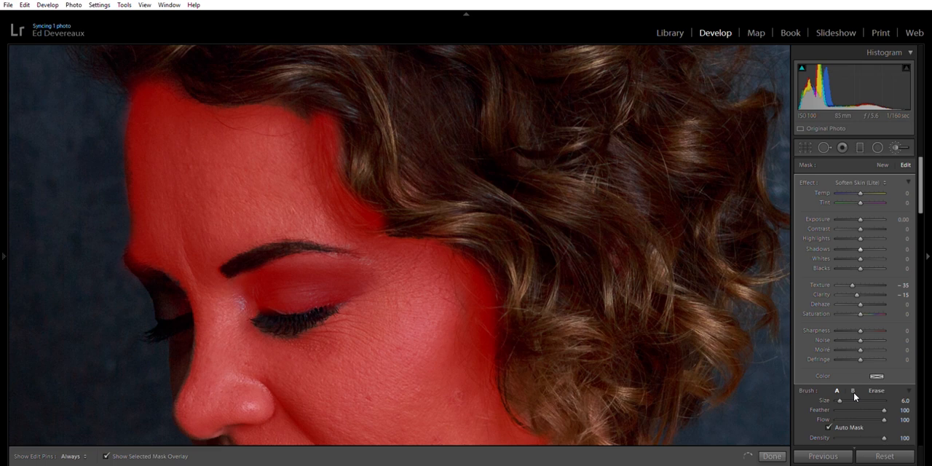
left_click(877, 391)
mouse_move(348, 153)
left_mouse_down()
mouse_move(356, 189)
mouse_move(395, 232)
mouse_move(373, 221)
mouse_move(347, 136)
mouse_move(350, 182)
mouse_move(370, 213)
mouse_move(402, 230)
mouse_move(367, 213)
mouse_move(349, 132)
mouse_move(391, 208)
mouse_move(494, 239)
mouse_move(452, 241)
mouse_move(415, 228)
mouse_move(366, 174)
mouse_move(349, 109)
mouse_move(234, 87)
left_mouse_up()
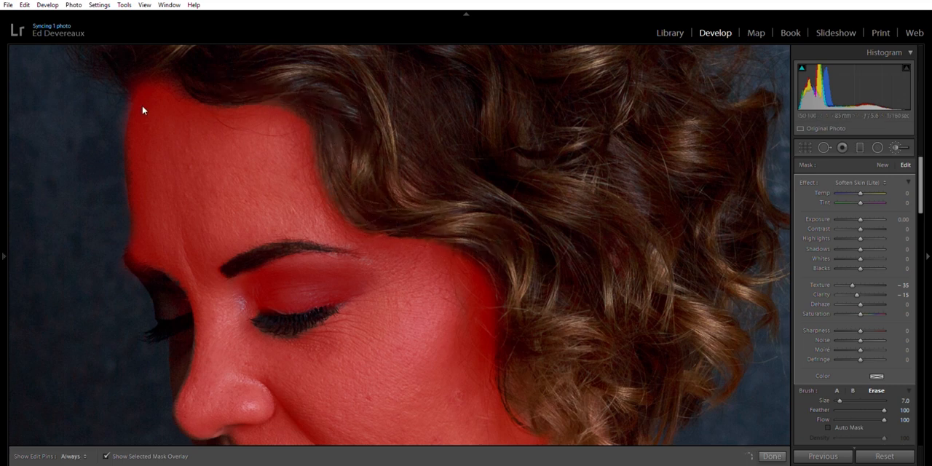
Hide the mask overlay and set the skin mask's Texture to −100 and Clarity to 15
key("z")
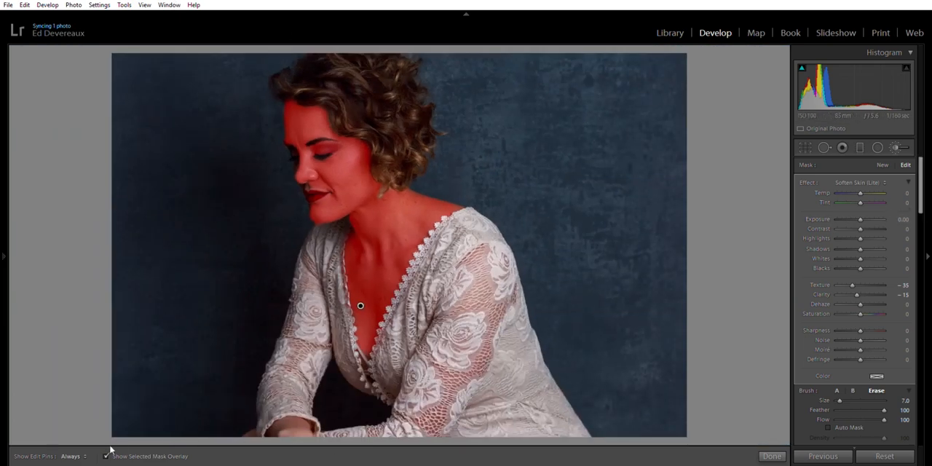
key("o")
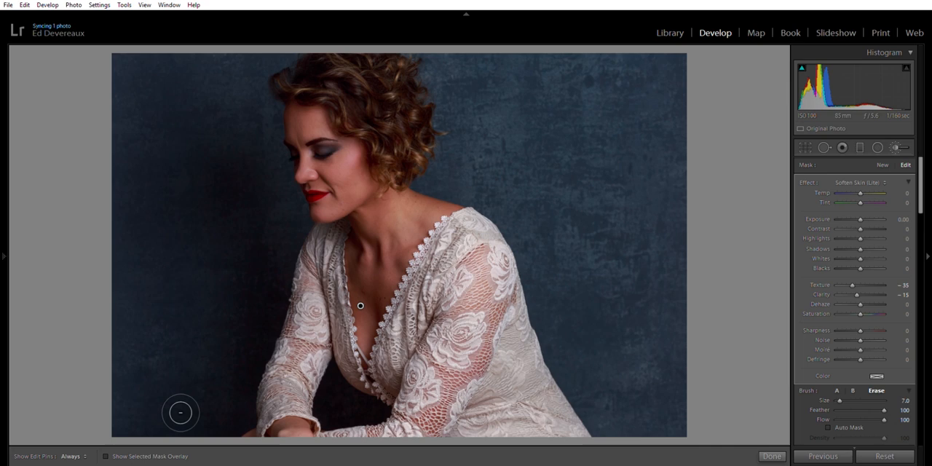
key("z")
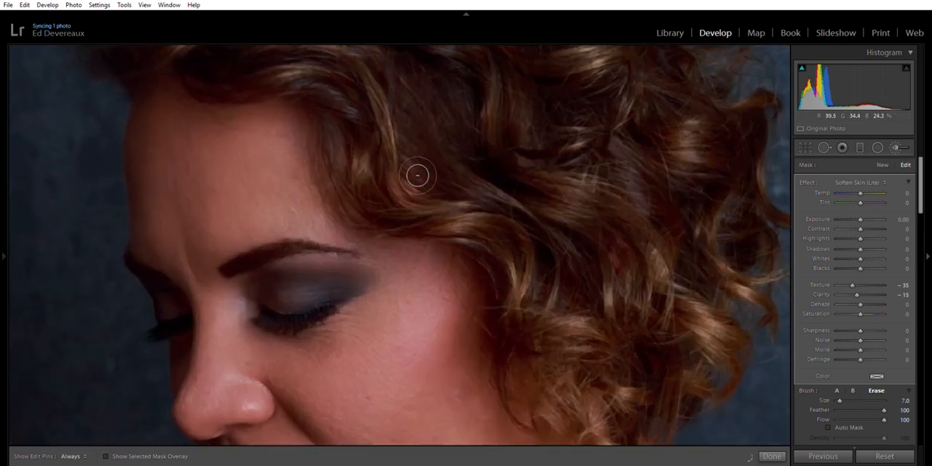
left_click_drag(487, 249, 417, 47)
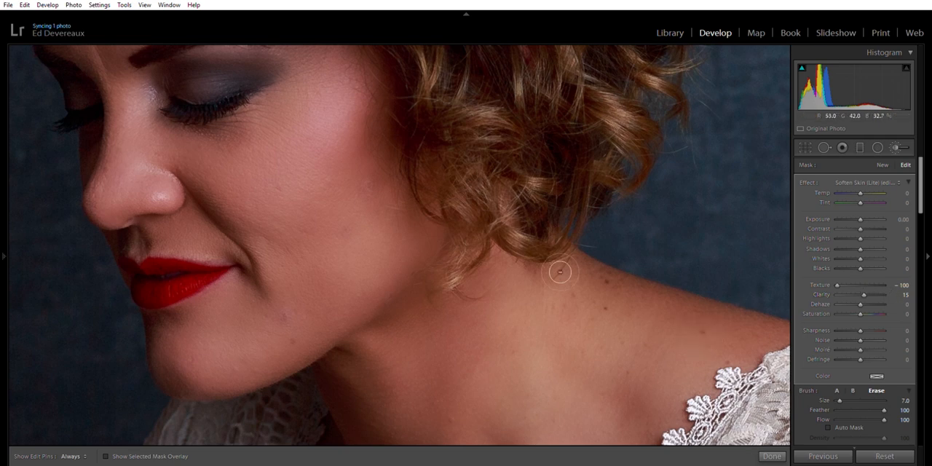
Set the skin mask's Texture to −59, comparing the softening in the full and close-up views
key("z")
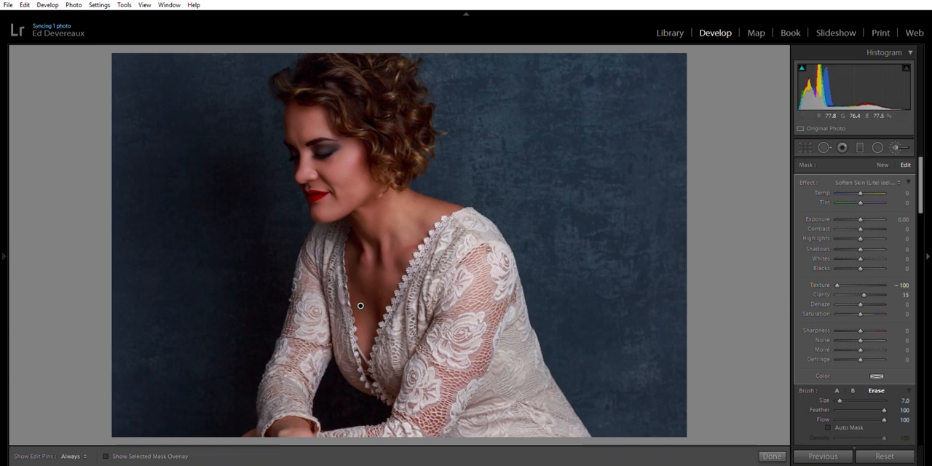
key("z")
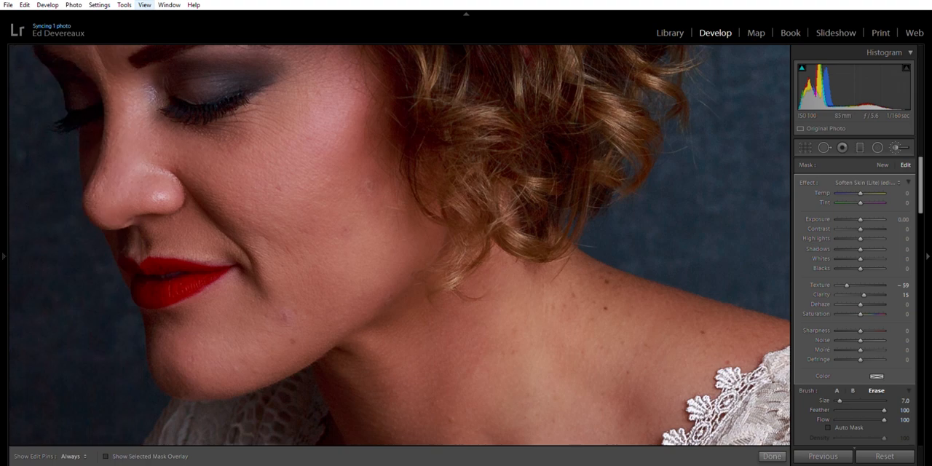
key("z")
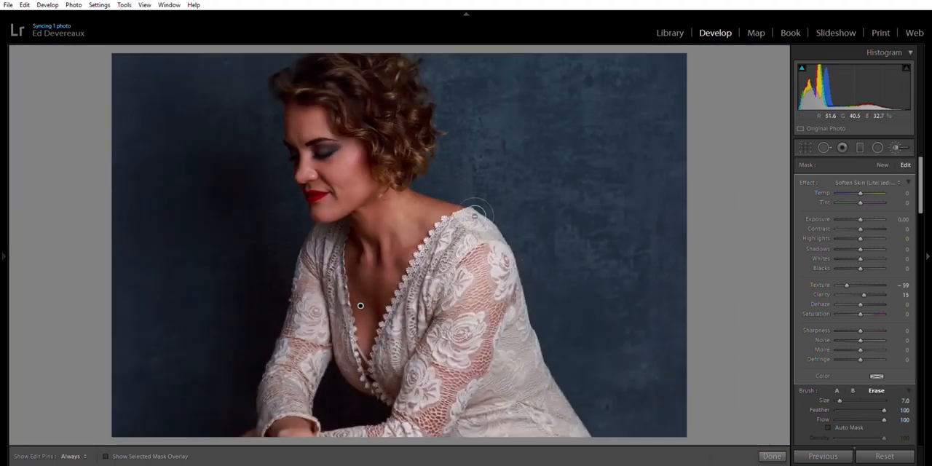
key("z")
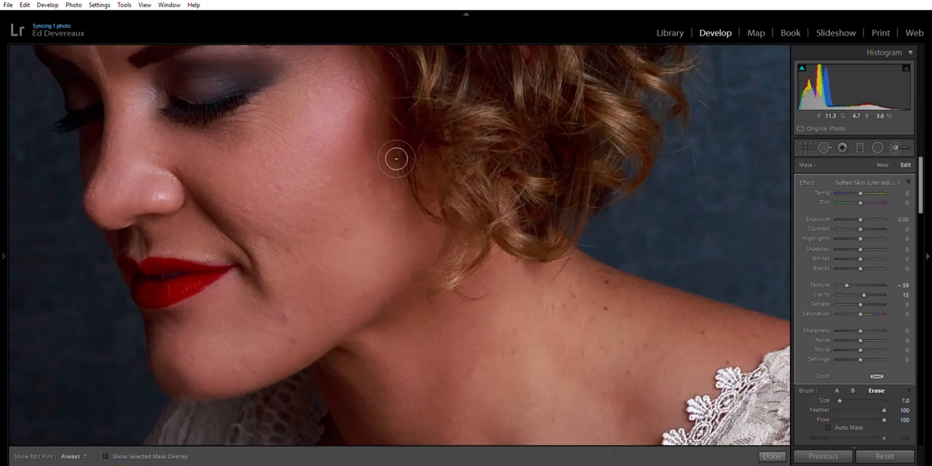
Switch to Spot Removal in Heal mode, reduce its size to 26 and turn off Visualize Spots
mouse_move(418, 192)
left_mouse_down()
mouse_move(366, 141)
mouse_move(310, 58)
left_mouse_up()
left_click_drag(403, 217, 410, 136)
mouse_move(400, 332)
left_mouse_down()
mouse_move(343, 185)
mouse_move(306, 137)
left_mouse_up()
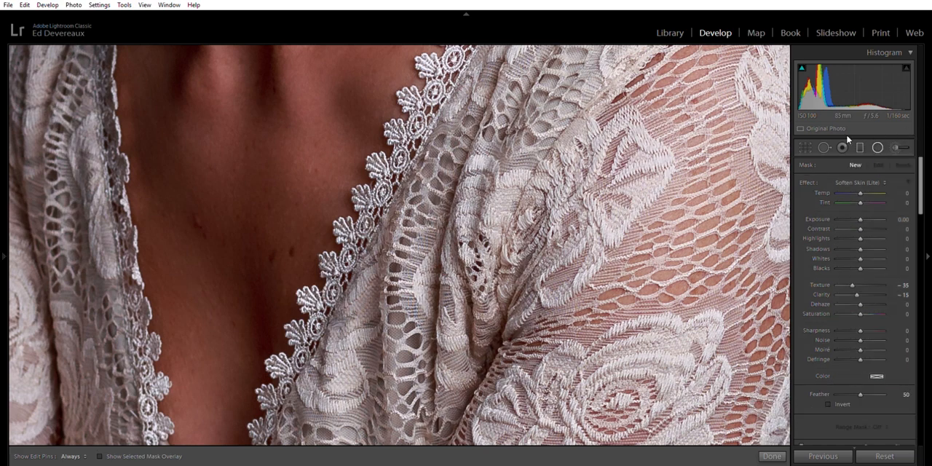
left_click(824, 145)
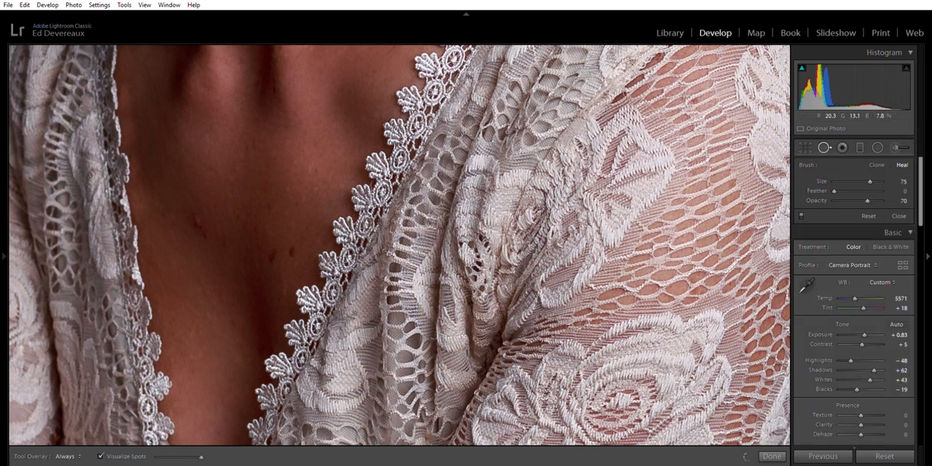
key("a")
key("bracketleft")
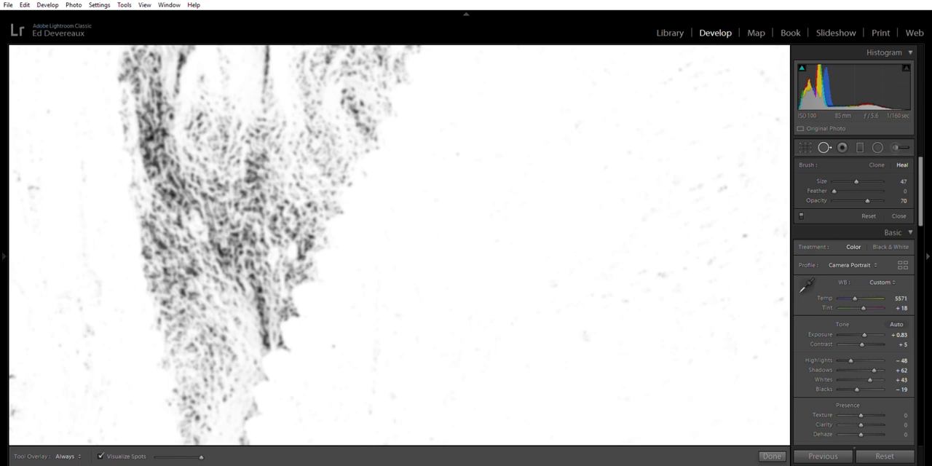
left_click(101, 455)
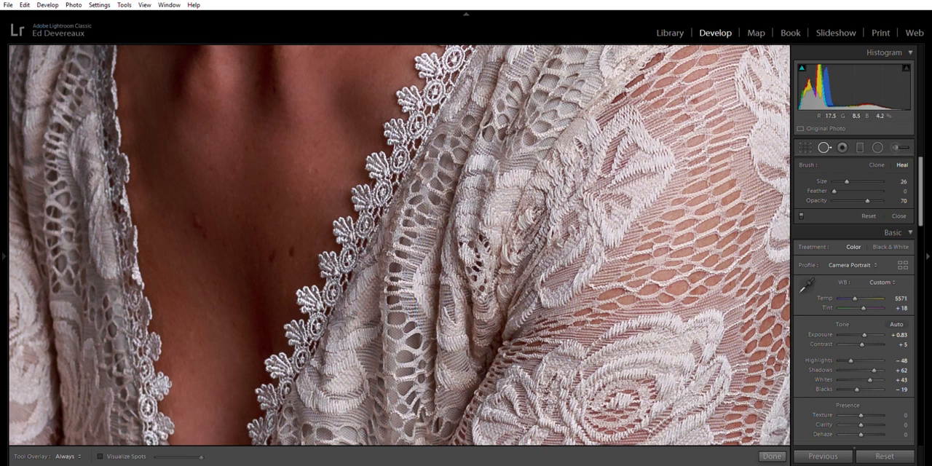
Heal the dark spots on the chest at size 26, and remove the small blemish on the lower neck
left_click(193, 218)
left_click_drag(266, 321, 199, 264)
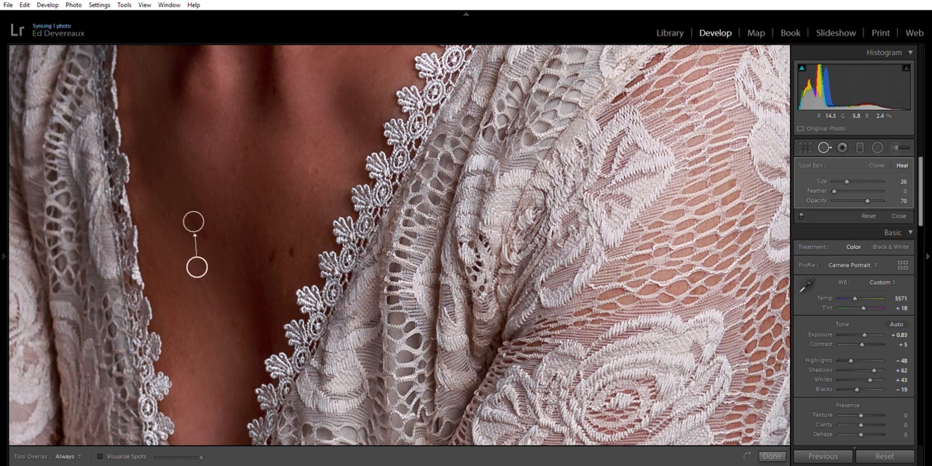
left_click(275, 252)
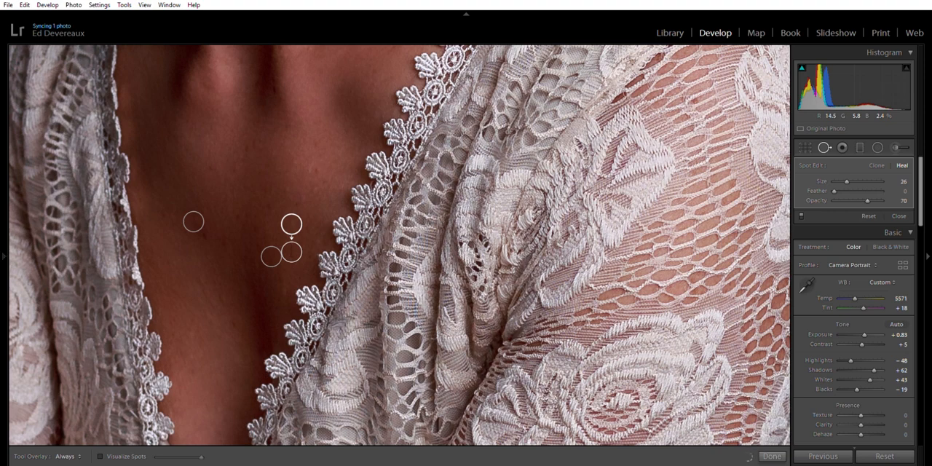
left_click_drag(269, 140, 260, 316)
left_click_drag(279, 160, 223, 300)
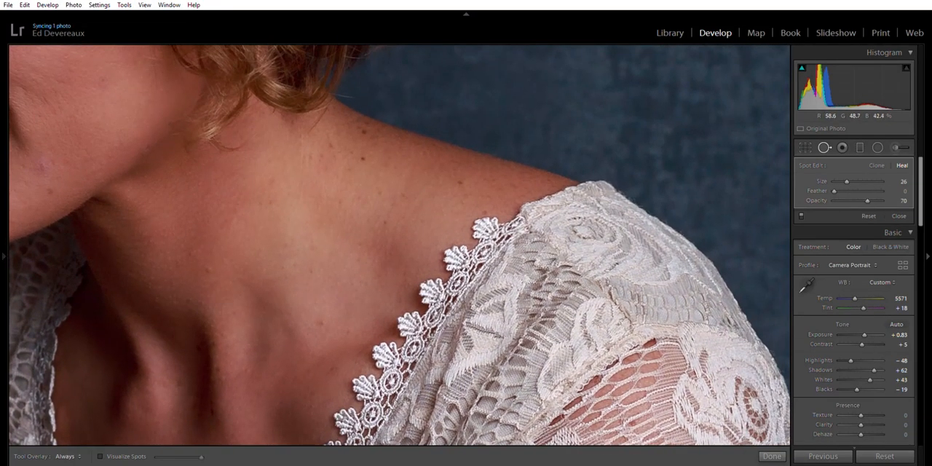
scroll(323, 311, "down", 3)
left_click(323, 320)
Heal the blemishes on the chin and jaw at sizes 19 and 29, repositioning the source of the chin spot
left_click_drag(249, 219, 479, 366)
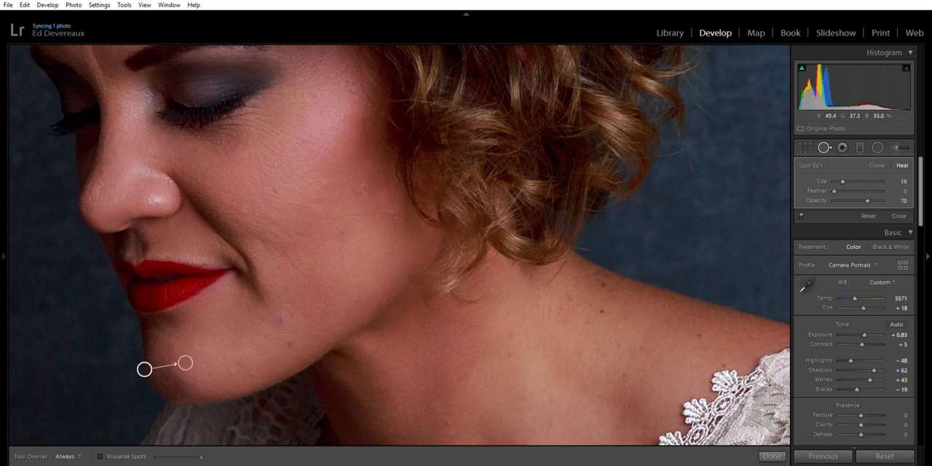
left_click_drag(145, 369, 169, 350)
left_click(288, 342)
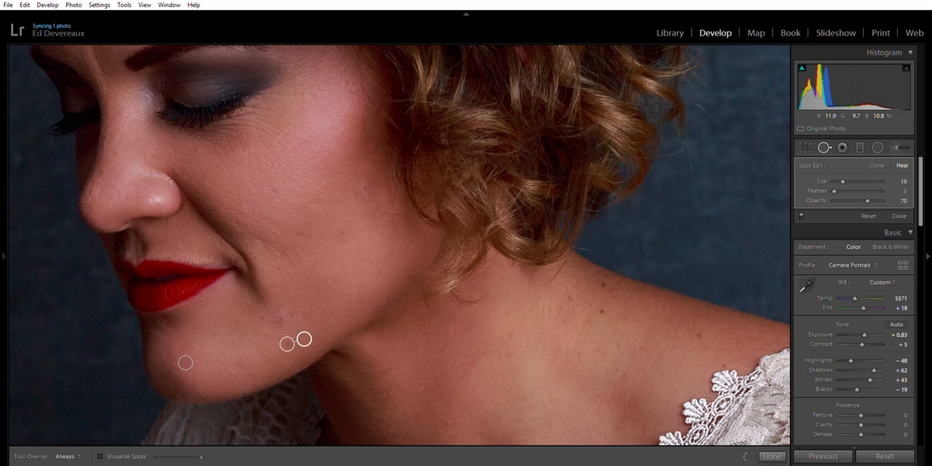
scroll(279, 315, "up", 3)
left_click(254, 329)
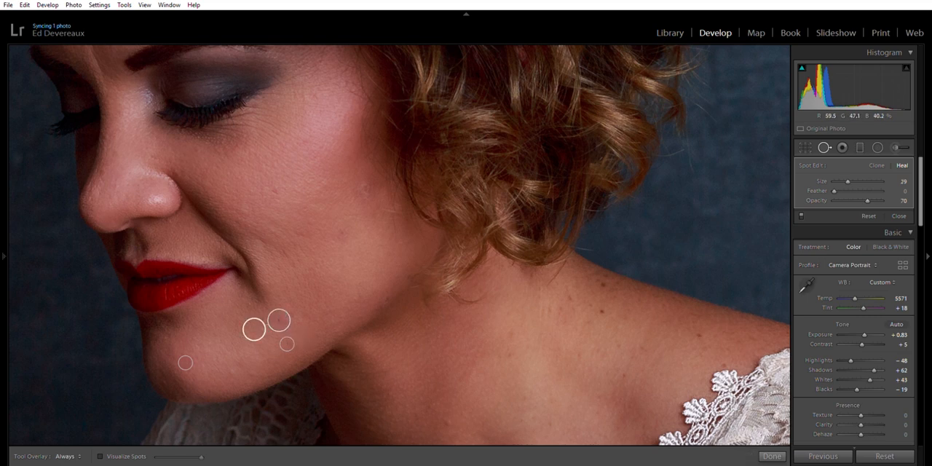
Heal the small blemishes across the cheek at size 29, reducing the size to 21 for the spot nearer the nose
left_click(327, 261)
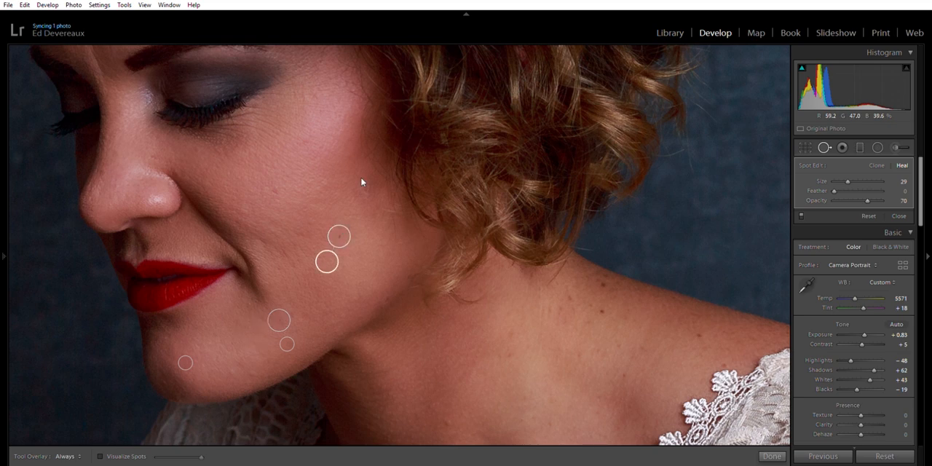
left_click(377, 220)
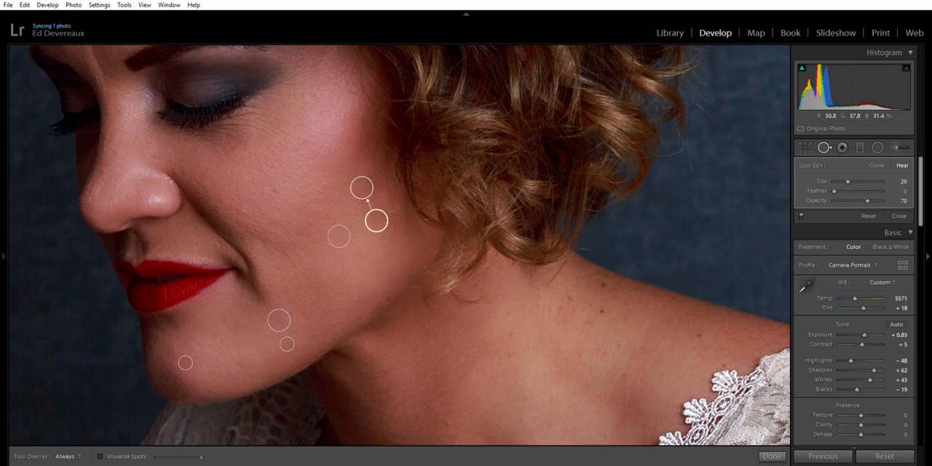
scroll(279, 190, "down", 2)
left_click(278, 191)
Heal the spot on the forehead and the frown line beside the eyebrow at size 21
left_click_drag(242, 112, 285, 381)
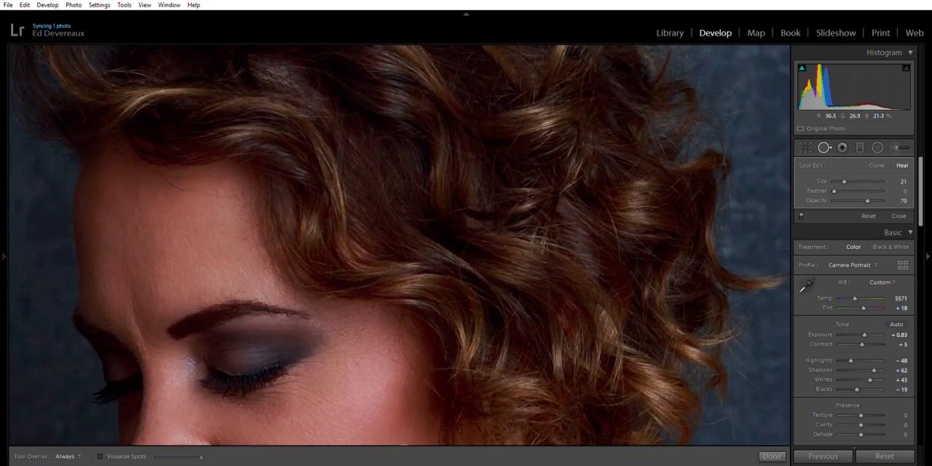
left_click(139, 227)
left_click_drag(145, 341, 131, 281)
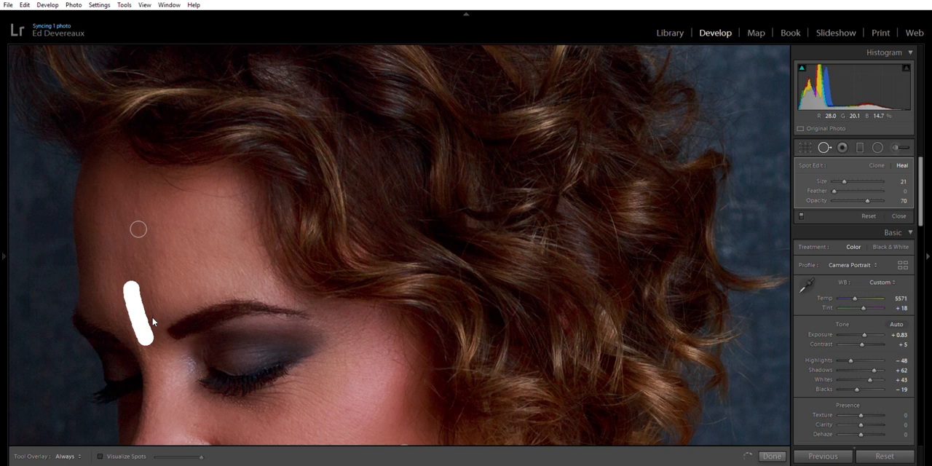
Finish healing the frown line beside the eyebrow with a source on the forehead above it, and close spot removal
left_click_drag(94, 337, 152, 263)
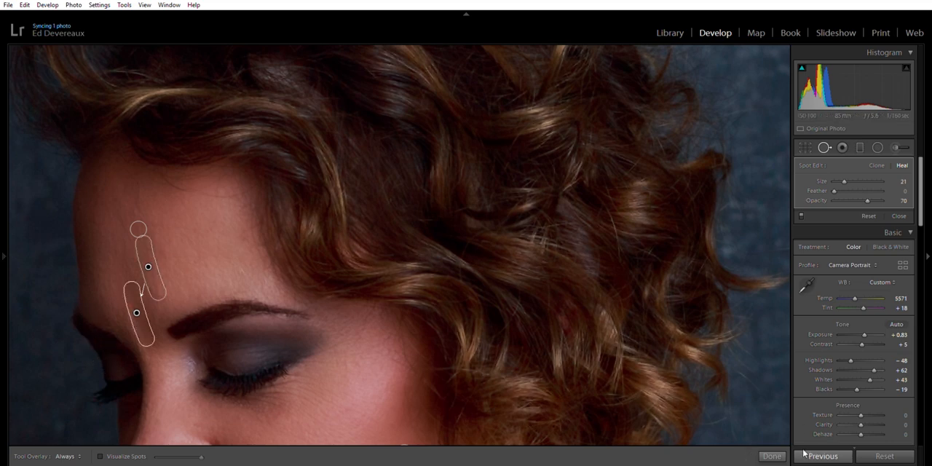
left_click(772, 456)
left_click(410, 333)
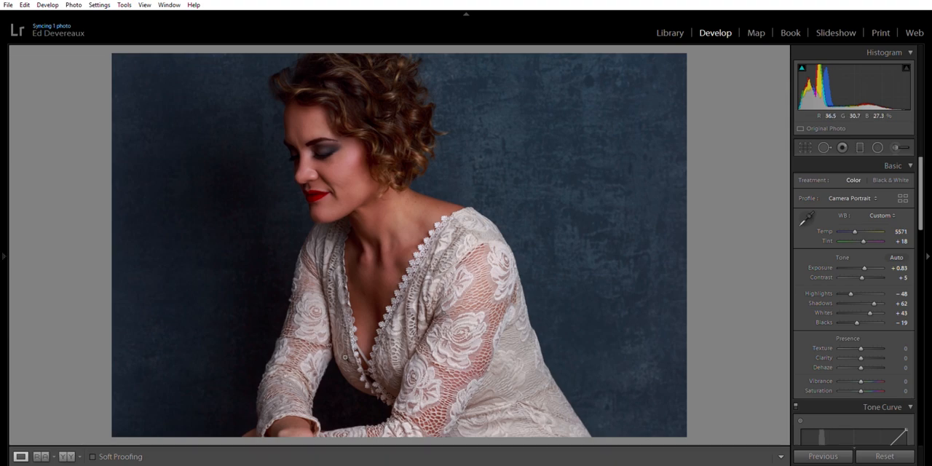
Examine the retouched skin on the face, neck, shoulder and chest up close for remaining blemishes
left_click(331, 161)
left_click_drag(448, 201, 296, 75)
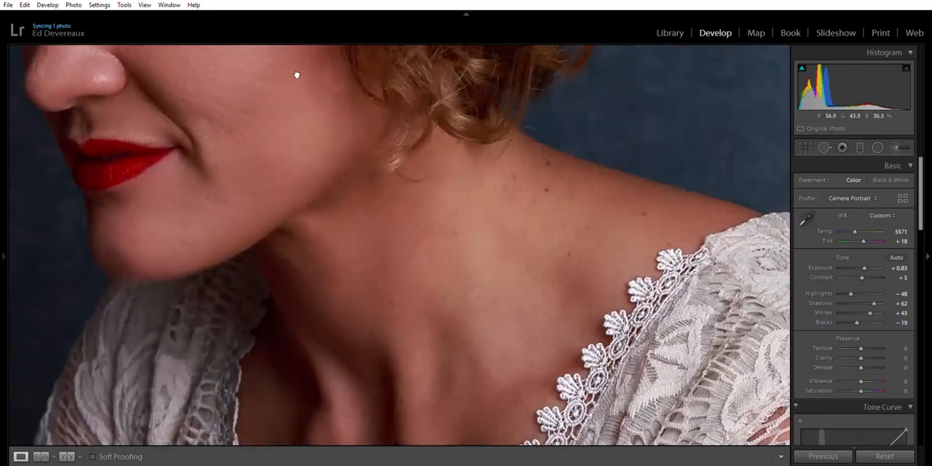
left_click_drag(365, 298, 348, 156)
left_click_drag(359, 200, 408, 412)
left_click_drag(284, 111, 311, 215)
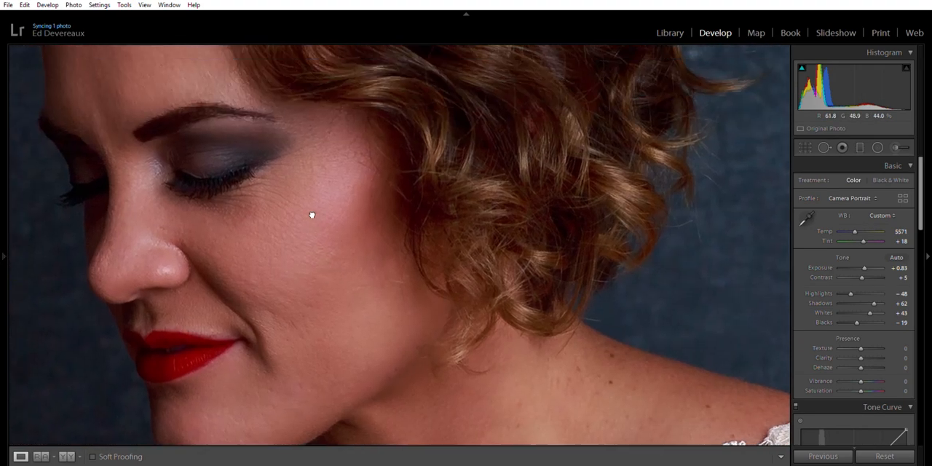
left_click_drag(423, 301, 278, 172)
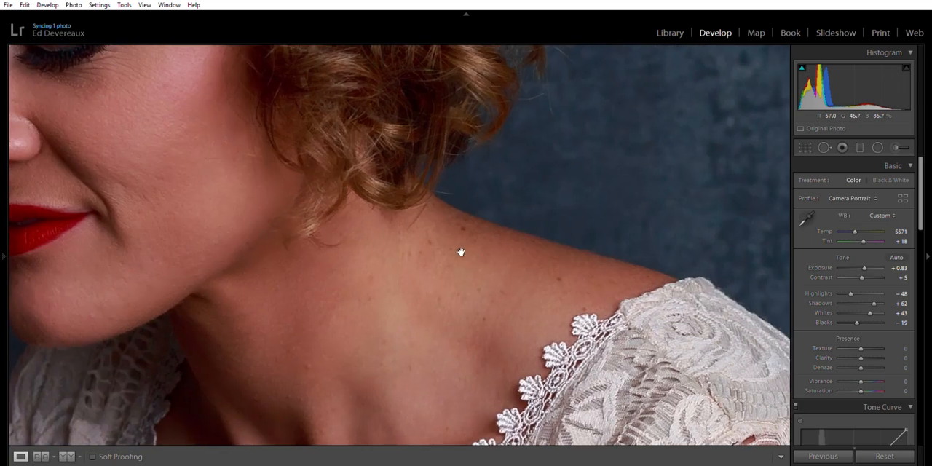
left_click_drag(407, 314, 404, 222)
left_click_drag(342, 352, 366, 302)
left_click(358, 233)
left_click(361, 323)
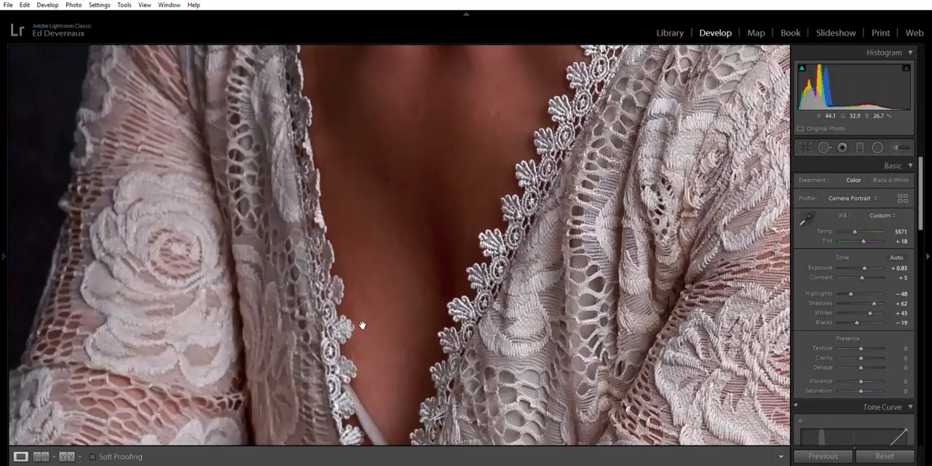
left_click_drag(388, 224, 373, 347)
left_click_drag(381, 175, 346, 364)
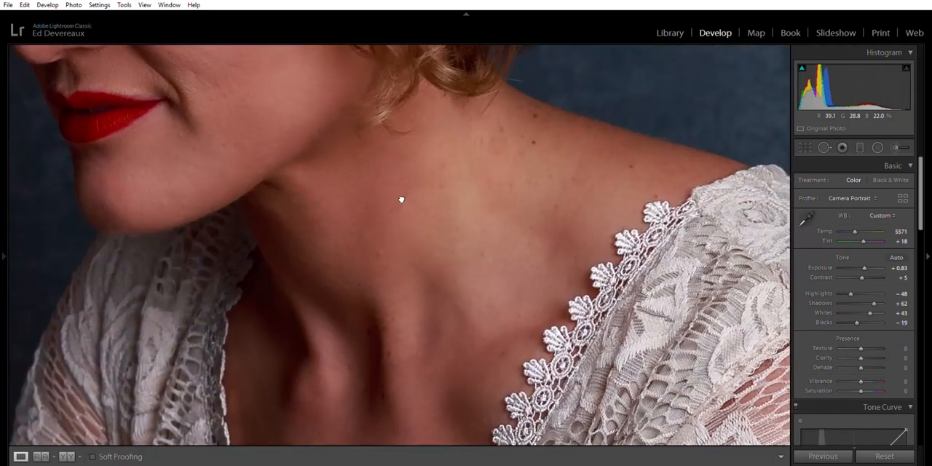
left_click(403, 198)
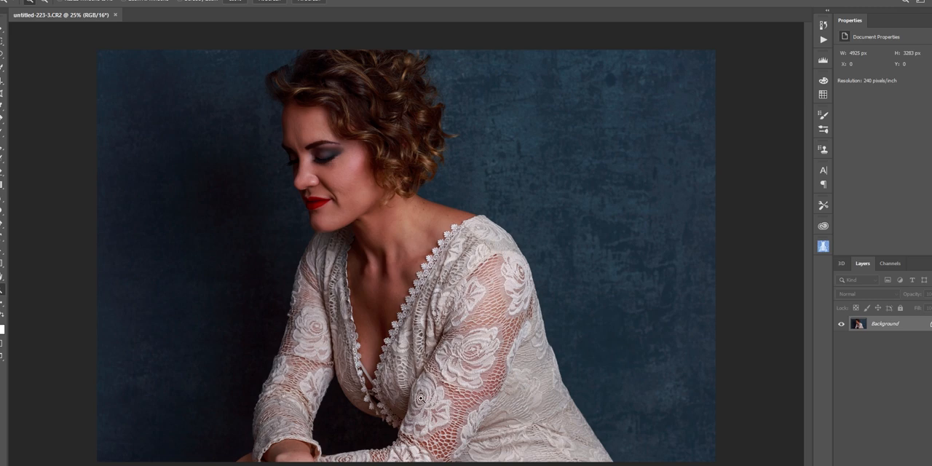
In Photoshop, add an empty layer above the Background and retouch the forehead blemishes with the Healing Brush at size 15
key("ctrl+shift+alt+n")
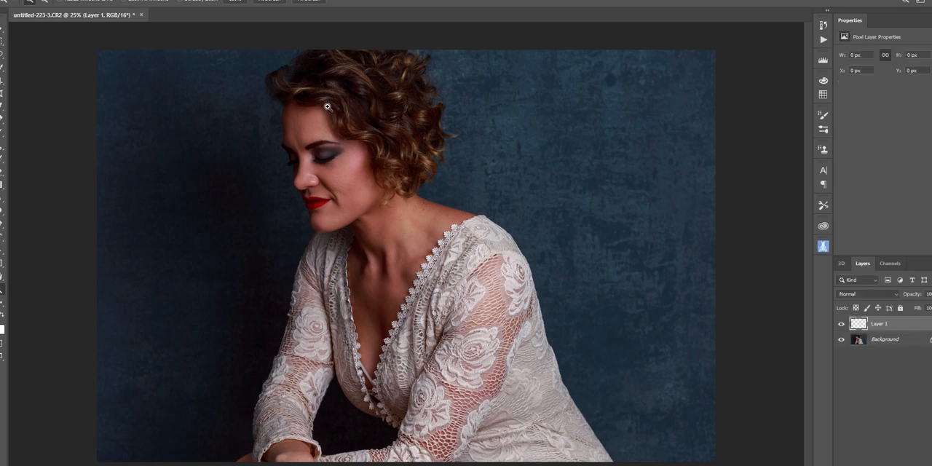
left_click(327, 107)
left_click_drag(209, 72, 527, 411)
left_click(346, 68)
left_click(347, 69)
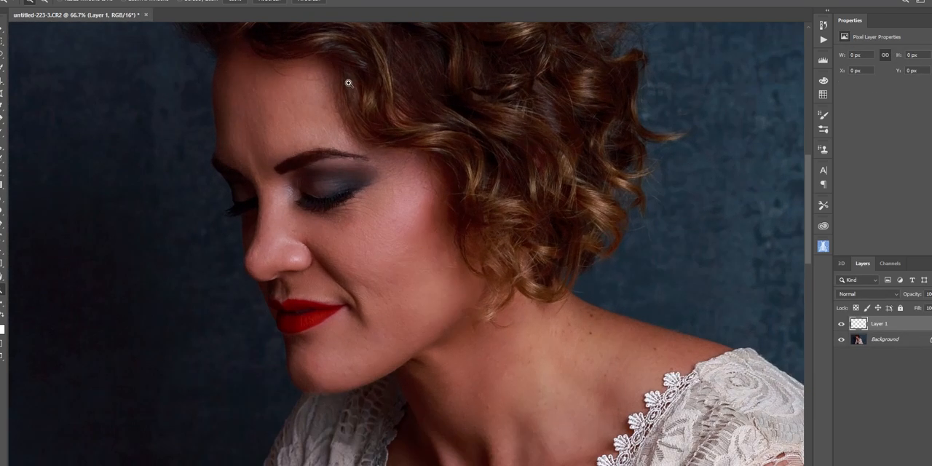
left_click(347, 70)
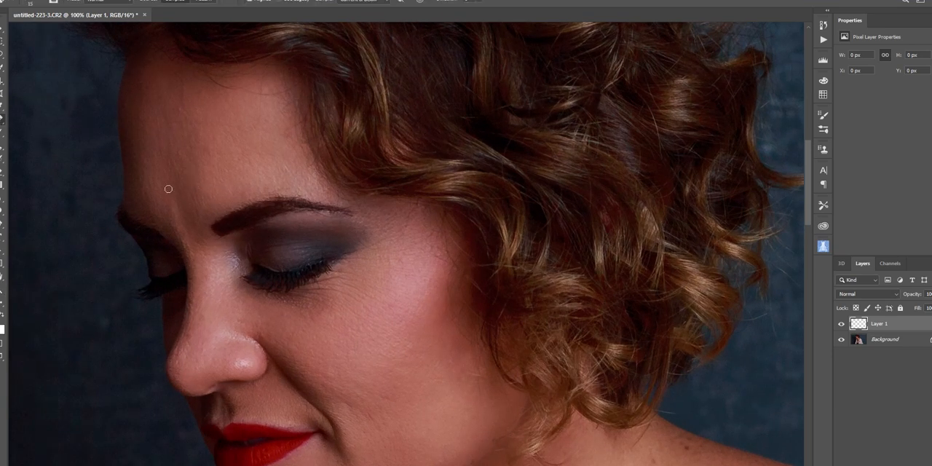
left_click(173, 129, "alt")
left_click_drag(179, 107, 184, 109)
left_click_drag(183, 99, 183, 88)
left_click(172, 142, "alt")
left_click(174, 150)
left_click(259, 164, "alt")
left_click(287, 172)
left_click(208, 146, "alt")
left_click_drag(205, 129, 179, 120)
Heal the small blemishes around the chin and along the jawline on the empty layer
mouse_move(339, 251)
left_mouse_down()
mouse_move(170, 112)
mouse_move(202, 91)
left_mouse_up()
left_click(192, 330, "alt")
left_click(199, 310)
left_click(173, 362, "alt")
left_click(182, 372)
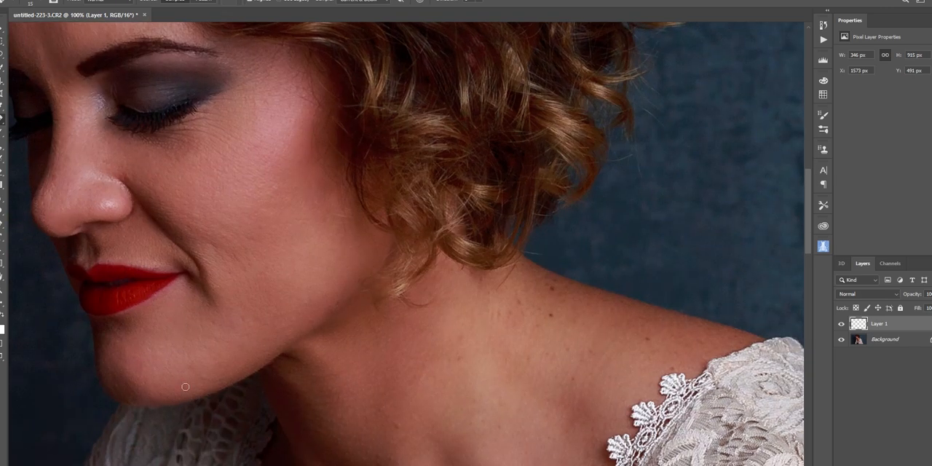
left_click(163, 351, "alt")
left_click(182, 371)
left_click(200, 369)
left_click(231, 348, "alt")
left_click(246, 325)
Heal the spot on the neck and the small marks on the cheek
left_click(438, 372, "alt")
left_click(317, 278)
left_click(301, 218, "alt")
left_click(319, 215)
Heal the moles and dark spots across the shoulder above the lace neckline
left_click_drag(437, 313, 213, 180)
left_click(349, 198, "alt")
left_click(327, 182)
key("space")
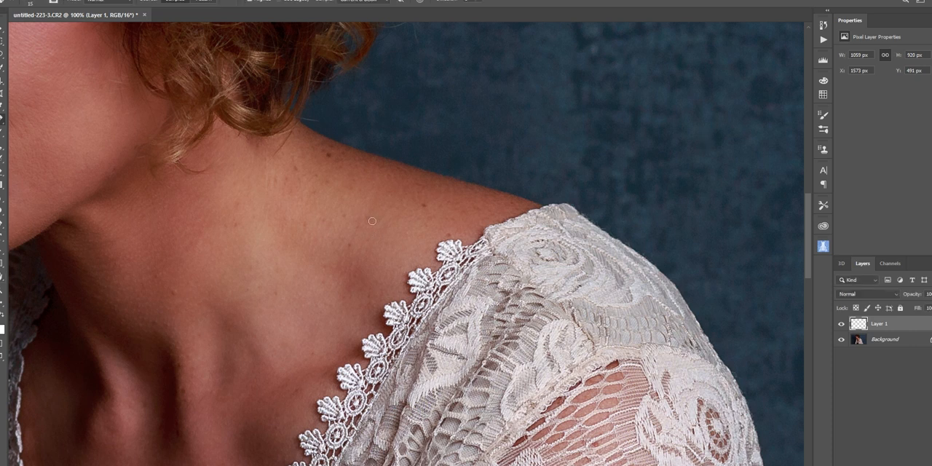
left_click(409, 223, "alt")
left_click(425, 205)
Heal the remaining spots on the lower neck and chest, and check the retouched skin up to the face
key("space")
key("space")
key("space")
left_click_drag(231, 333, 226, 281)
scroll(226, 280, "down", 3)
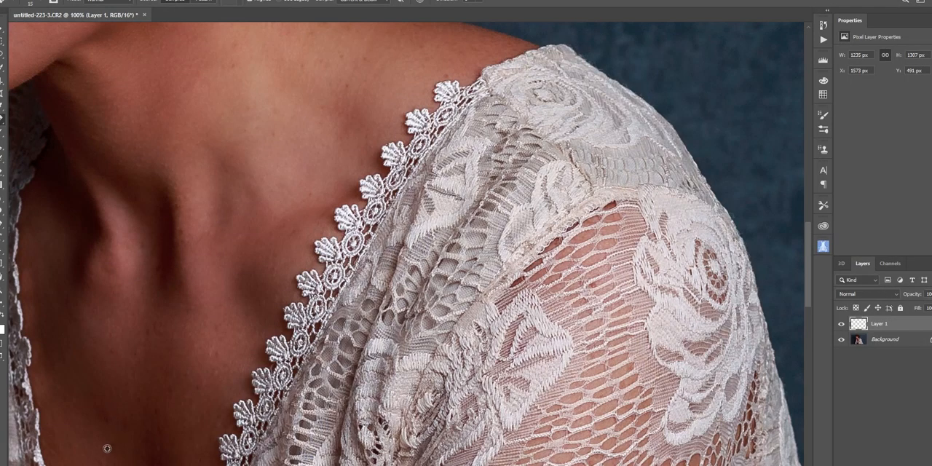
scroll(217, 387, "up", 10)
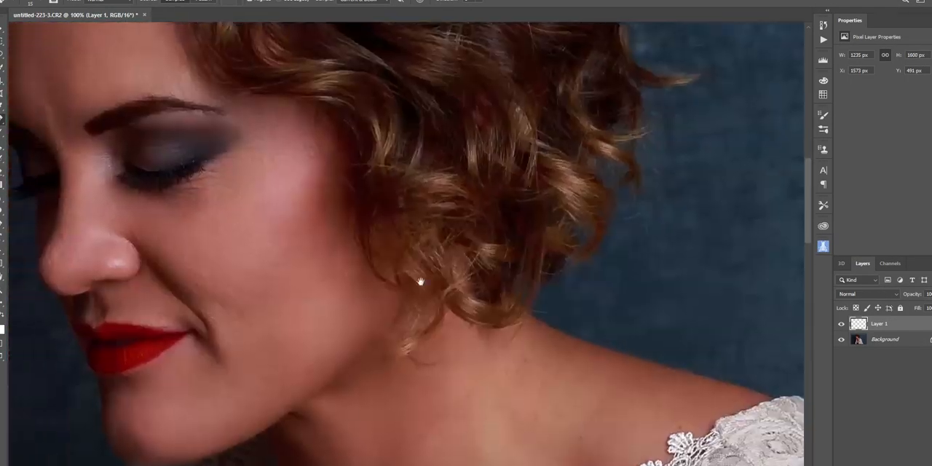
left_click_drag(421, 282, 530, 357)
left_click_drag(298, 209, 334, 284)
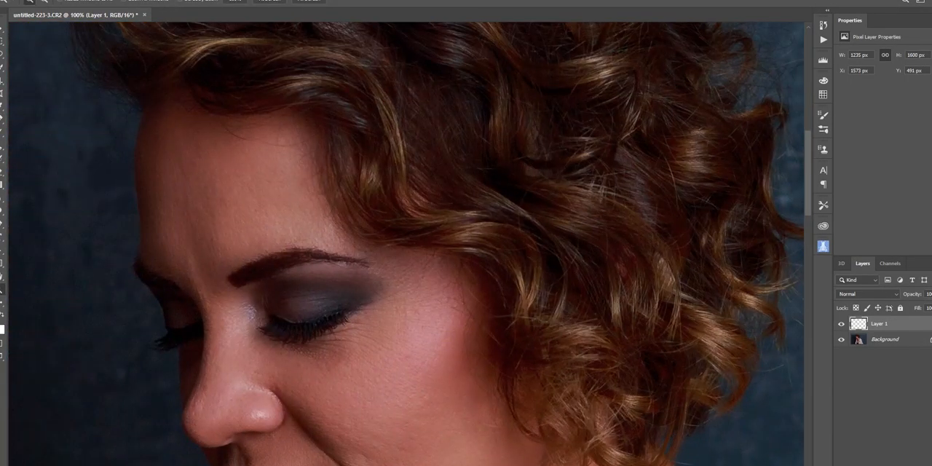
Flatten the healing layer into the Background and duplicate the Background layer
key("ctrl+0")
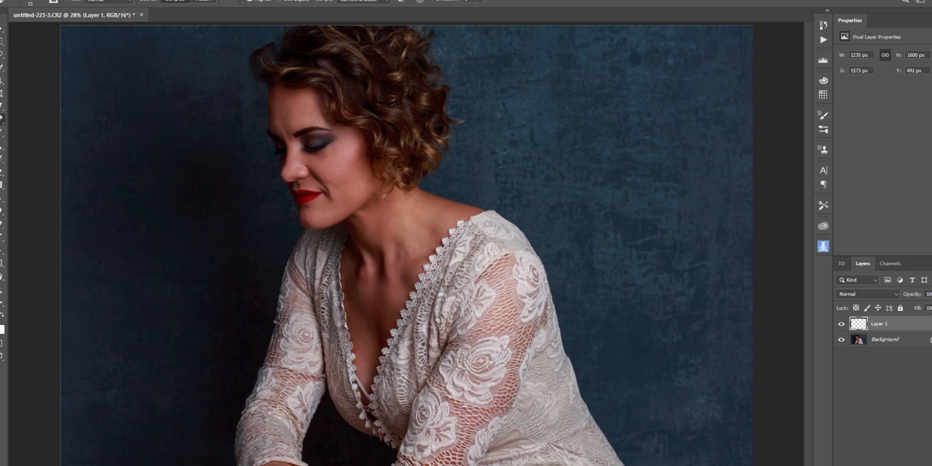
key("Delete")
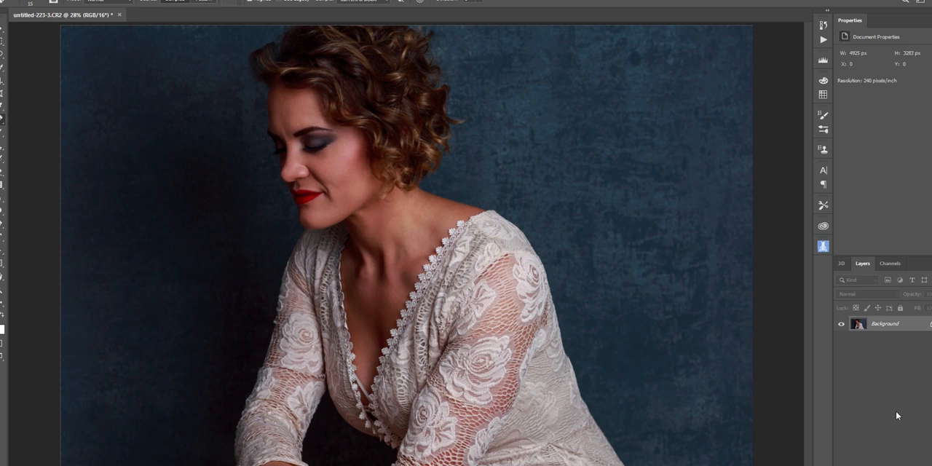
key("ctrl+j")
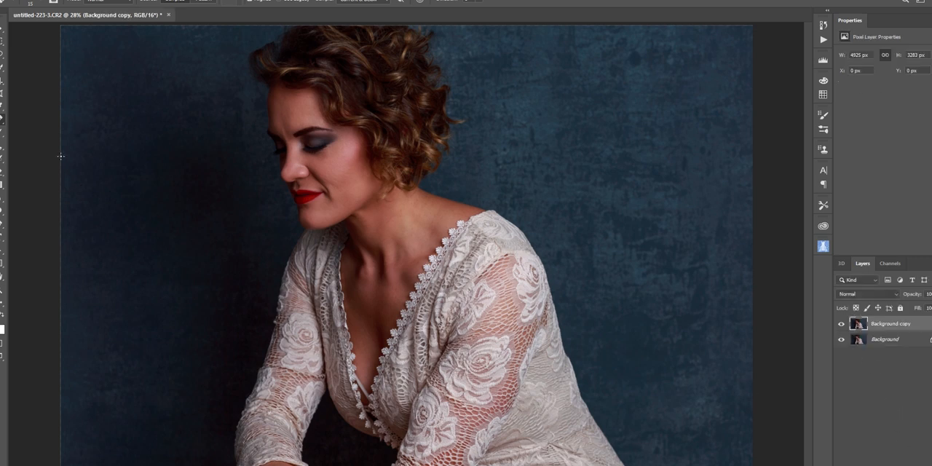
Select a rectangle about 915 by 1409 px over the dress's lower back and warp it inward to smooth the outline
left_click(2, 42)
left_click_drag(534, 280, 661, 465)
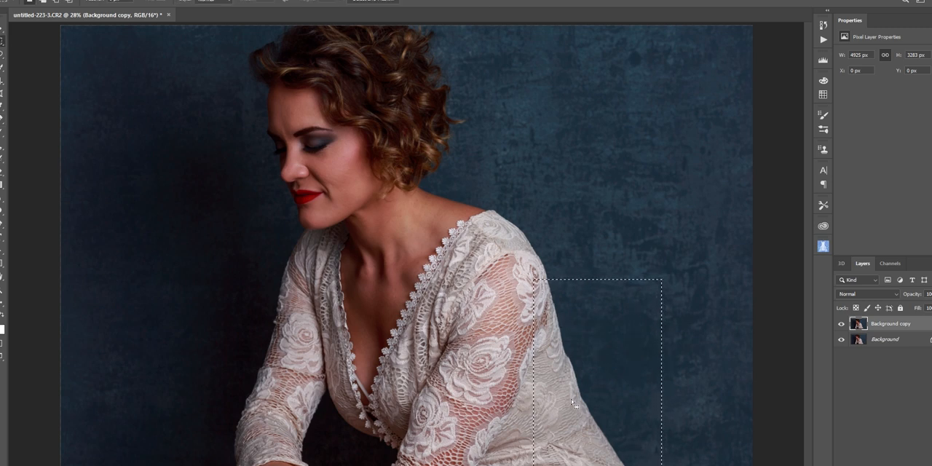
key("ctrl+t")
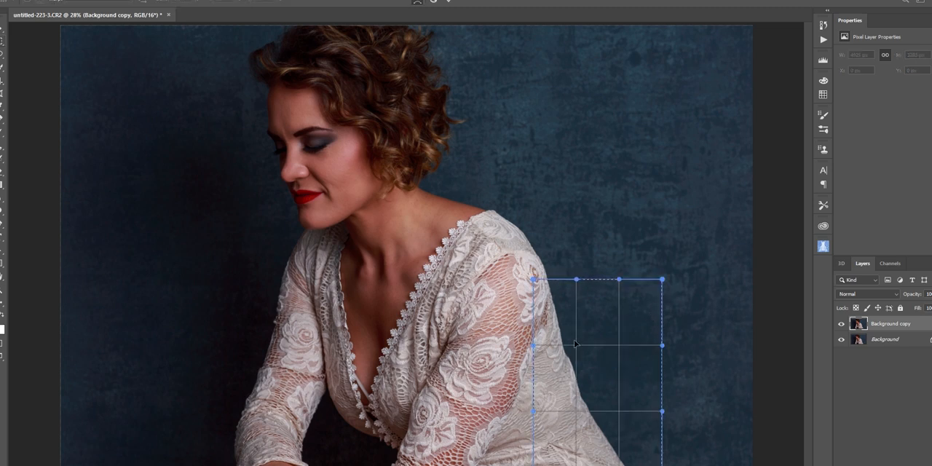
left_click_drag(618, 344, 610, 347)
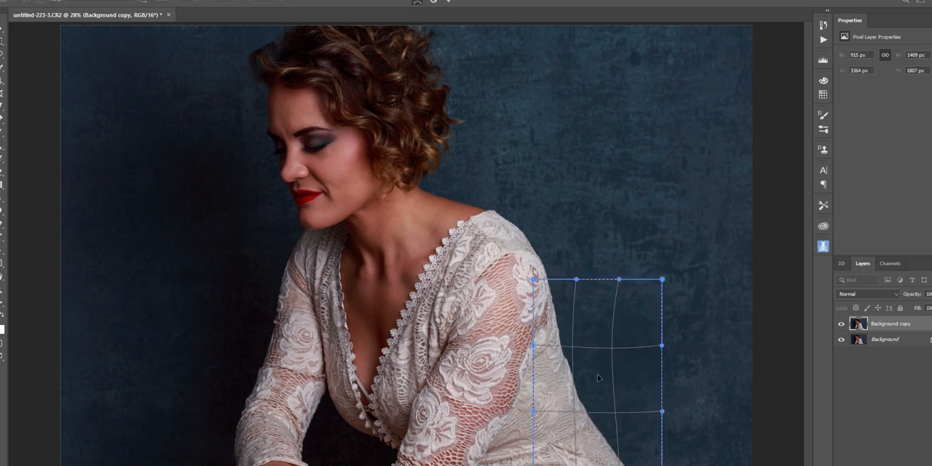
left_click_drag(568, 399, 610, 410)
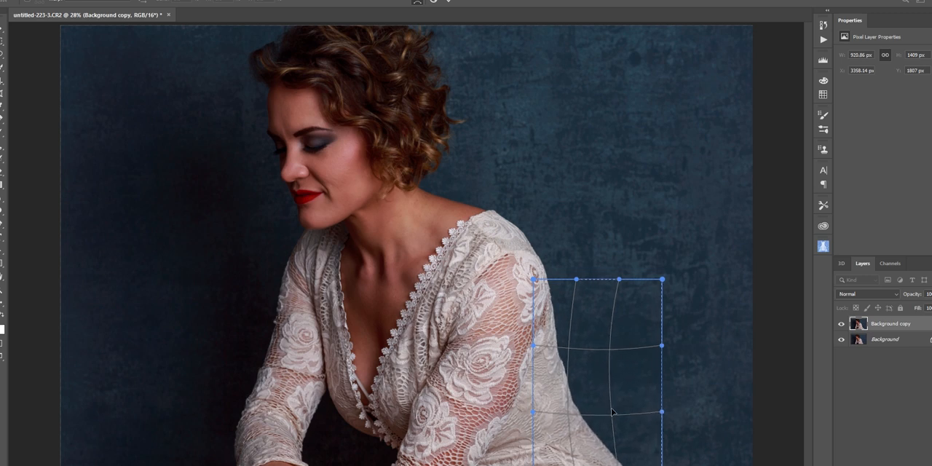
key("Return")
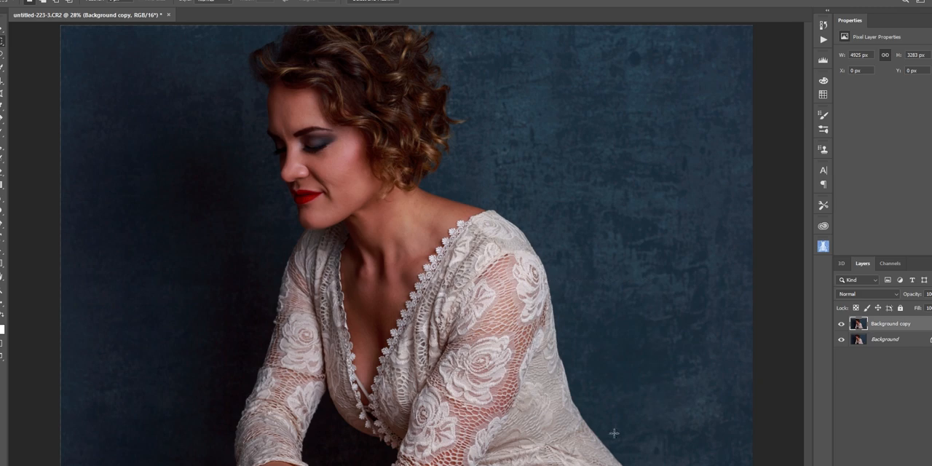
Compare the warped dress outline with the original up close by hiding and showing the Background copy layer
key("z")
left_click(519, 437)
left_click(519, 437)
left_click(519, 437)
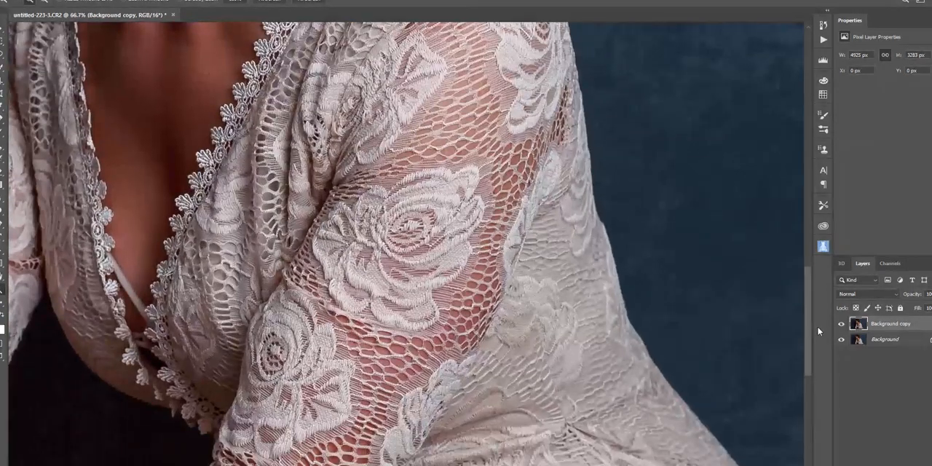
left_click(841, 325)
left_click(841, 324)
left_click(841, 324)
left_click(841, 325)
left_click(842, 325)
left_click(841, 325)
left_click(842, 325)
left_click(841, 325)
Compare the whole portrait before and after the warp by hiding and showing the Background copy layer
key("ctrl+0")
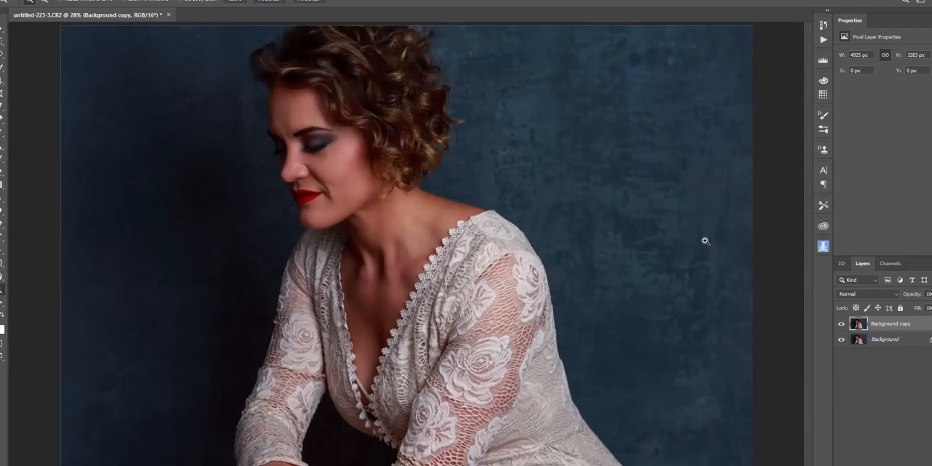
left_click(841, 324)
left_click(841, 324)
left_click(841, 324)
left_click(840, 324)
Duplicate the Background copy layer and desaturate the duplicate to black and white
key("ctrl+j")
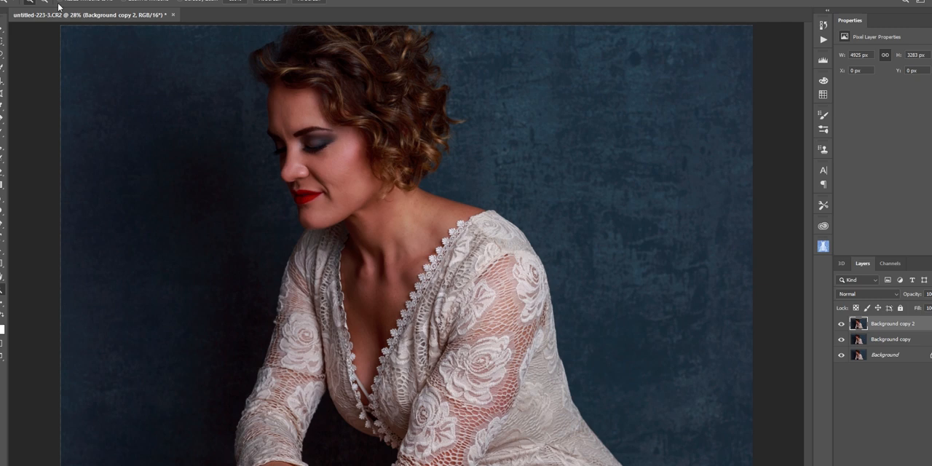
key("ctrl+shift+u")
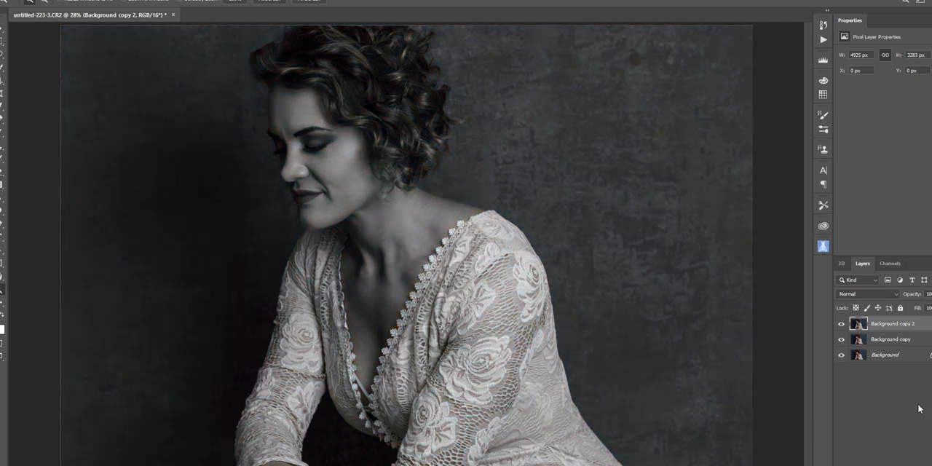
Add a new layer on top in Soft Light blend mode and fill it with neutral gray
key("ctrl+shift+alt+n")
left_click(864, 293)
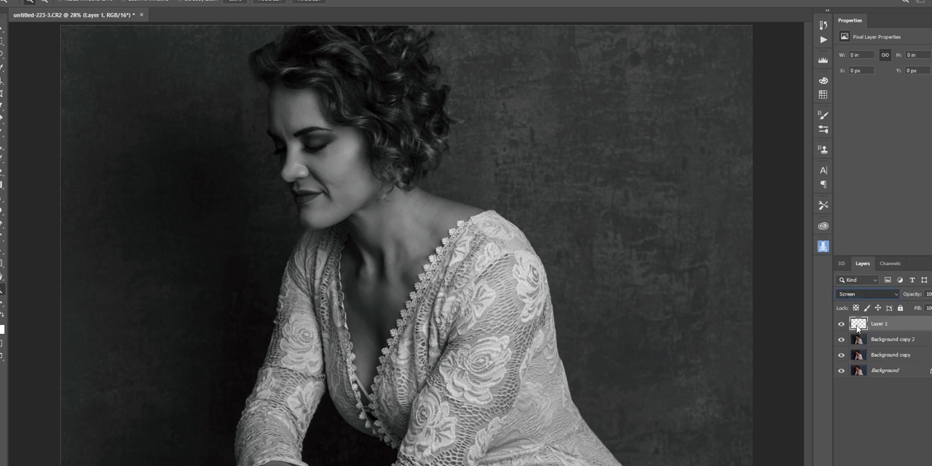
left_click(862, 379)
key("i")
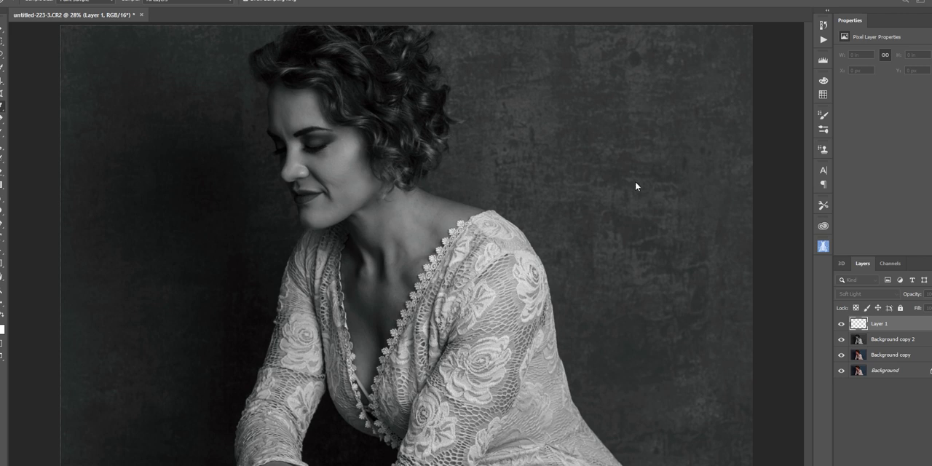
left_click(693, 114)
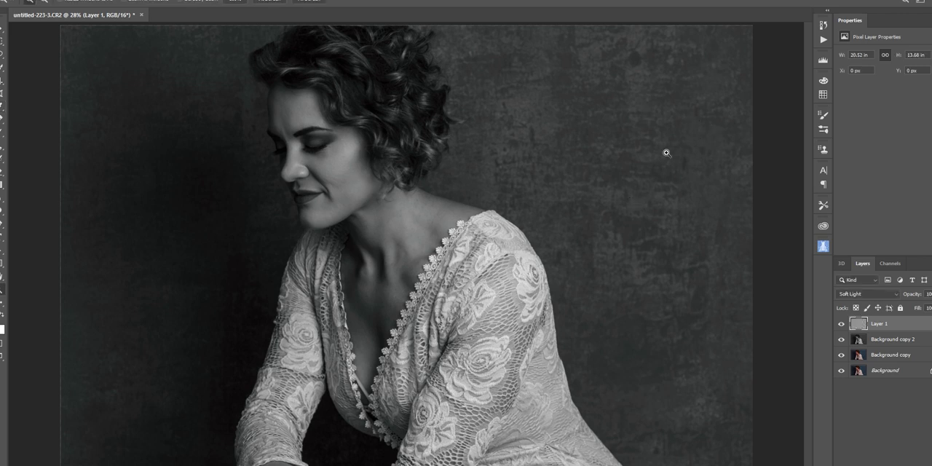
Burn the shadows in the hair and along the face on the gray Soft Light layer with a black brush enlarged to size 150
left_click(2, 133)
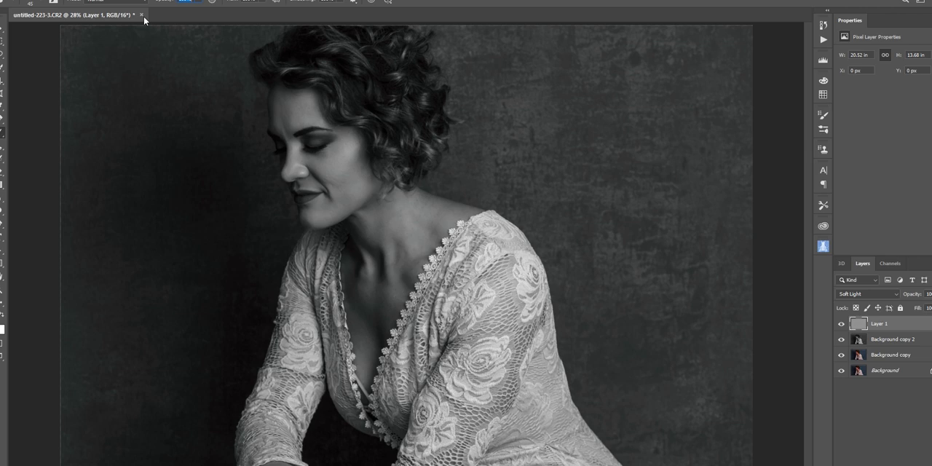
key("z")
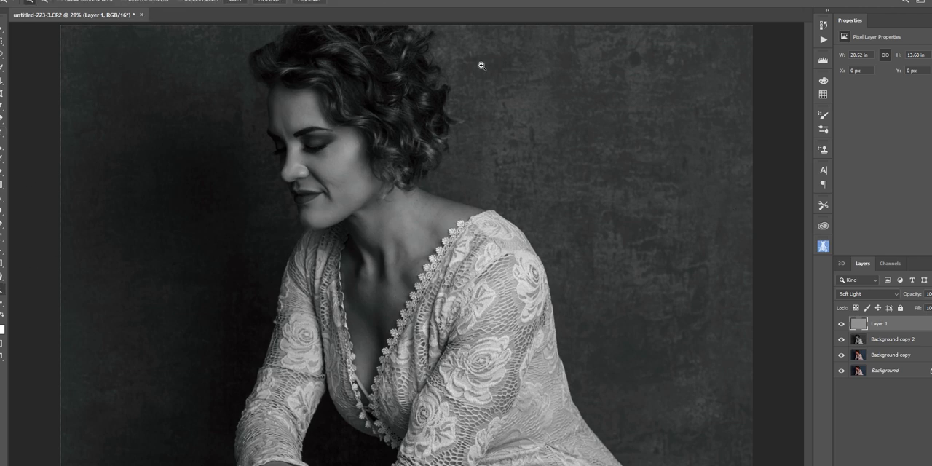
left_click(438, 70)
left_click(437, 71)
scroll(429, 72, "up", 2)
left_click(2, 315)
left_click(3, 133)
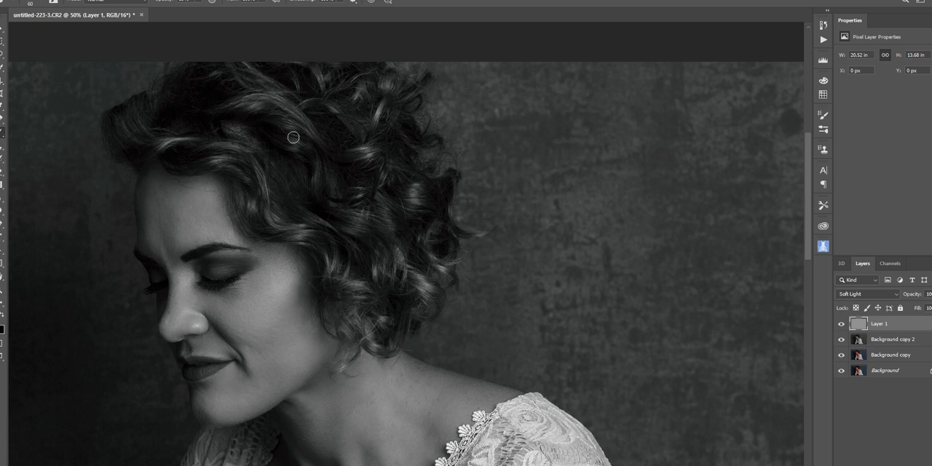
key("bracketright")
key("bracketright")
key("bracketright")
key("bracketright")
key("bracketleft")
key("bracketright")
key("bracketright")
key("bracketright")
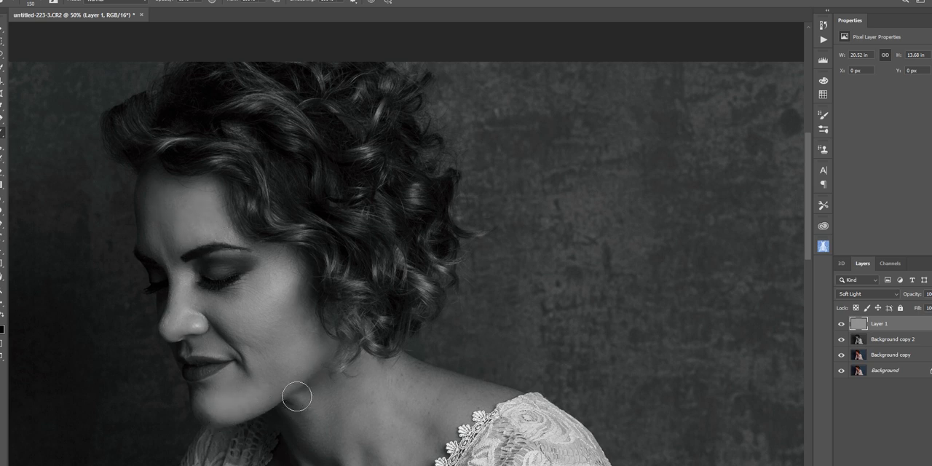
Burn the neck, chest and dress shadows with the black brush at sizes 125 to 175, and compare by hiding and showing Layer 1
scroll(350, 385, "down", 4)
key("bracketleft")
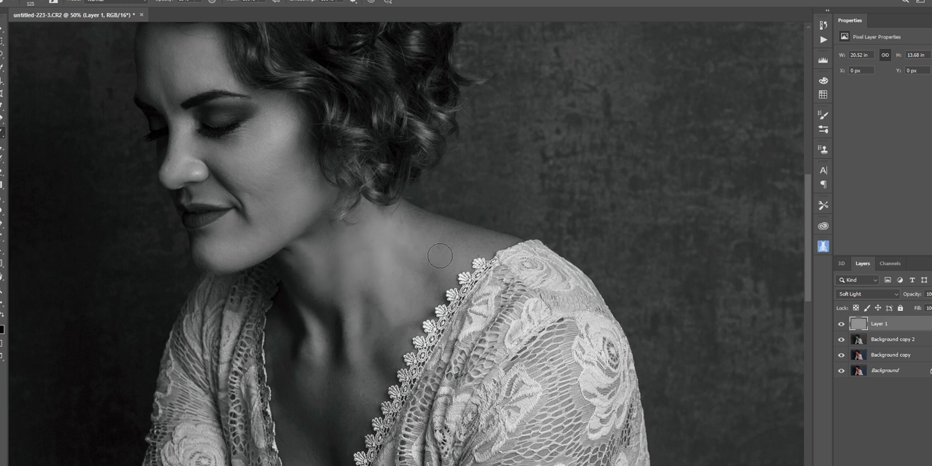
scroll(365, 350, "down", 3)
key("bracketright")
key("bracketright")
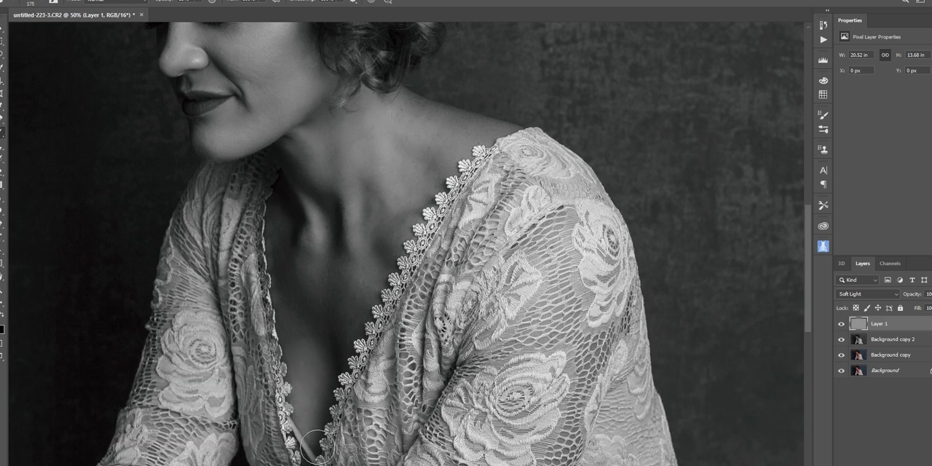
scroll(466, 442, "down", 5)
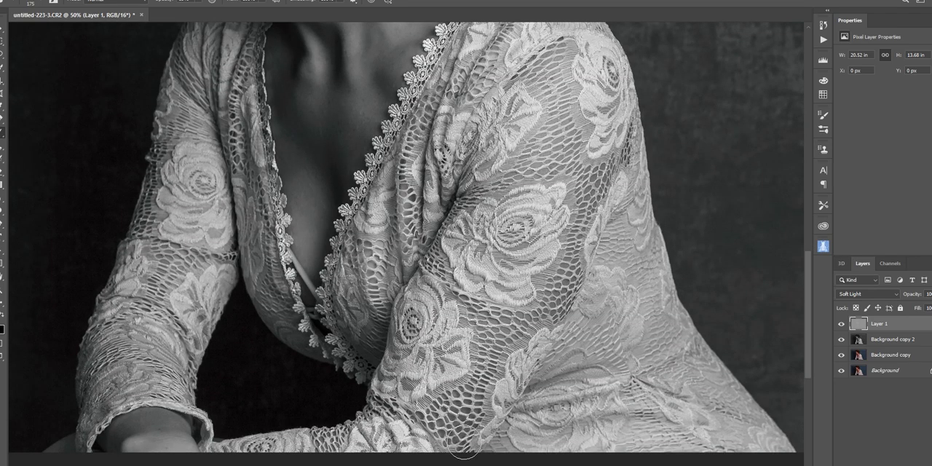
scroll(464, 442, "up", 6)
scroll(475, 382, "up", 1)
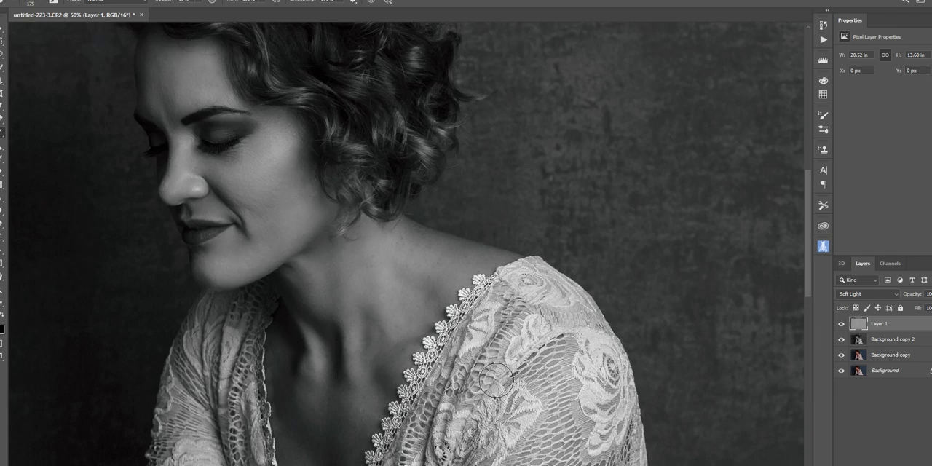
left_click(842, 323)
left_click(842, 323)
Dodge the highlights on the face with a white brush reduced to size 50
key("x")
key("bracketleft")
key("bracketleft")
key("bracketleft")
key("bracketleft")
key("bracketleft")
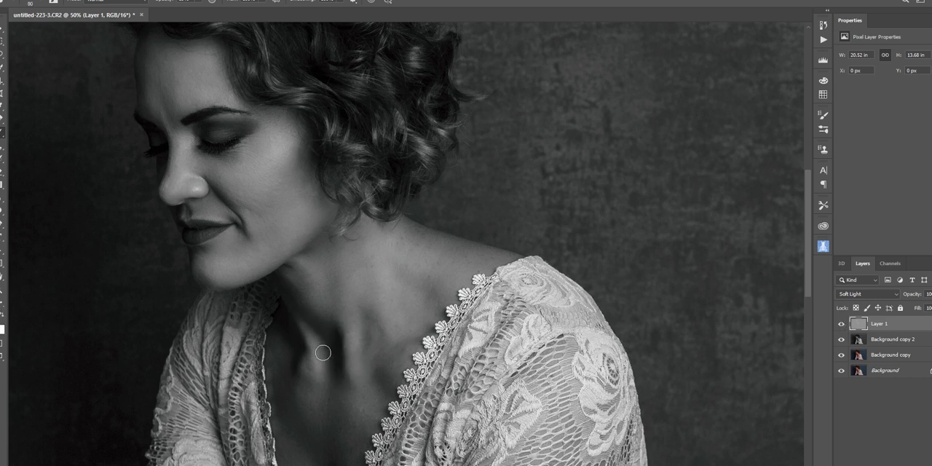
key("z")
left_click(255, 147)
key("b")
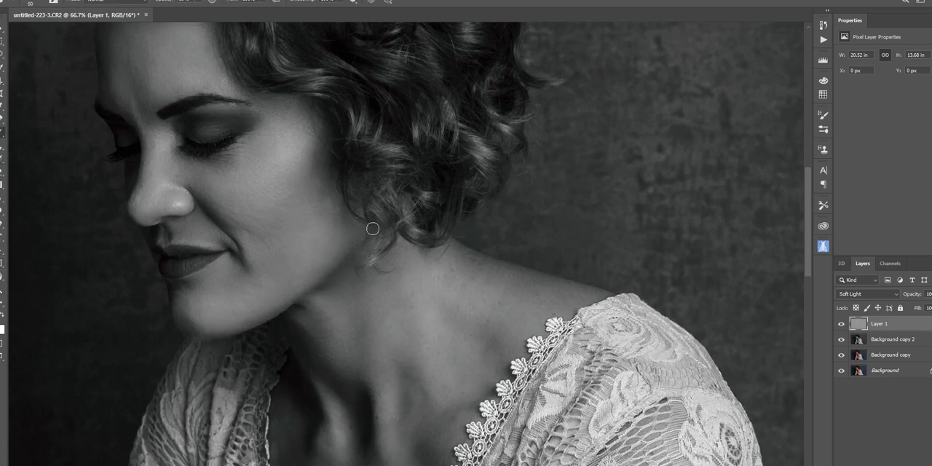
scroll(294, 310, "up", 1)
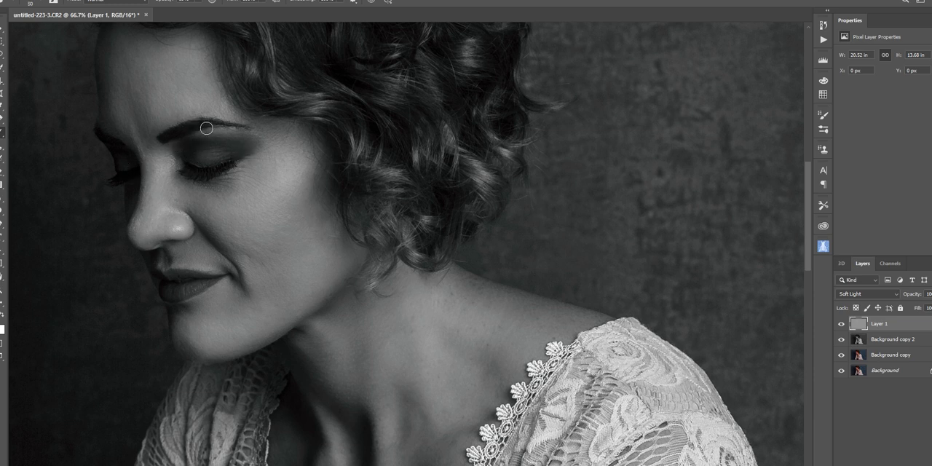
Dodge the hair highlights, neck and chest with the white brush at size 100
scroll(416, 167, "up", 5)
key("bracketright")
key("bracketright")
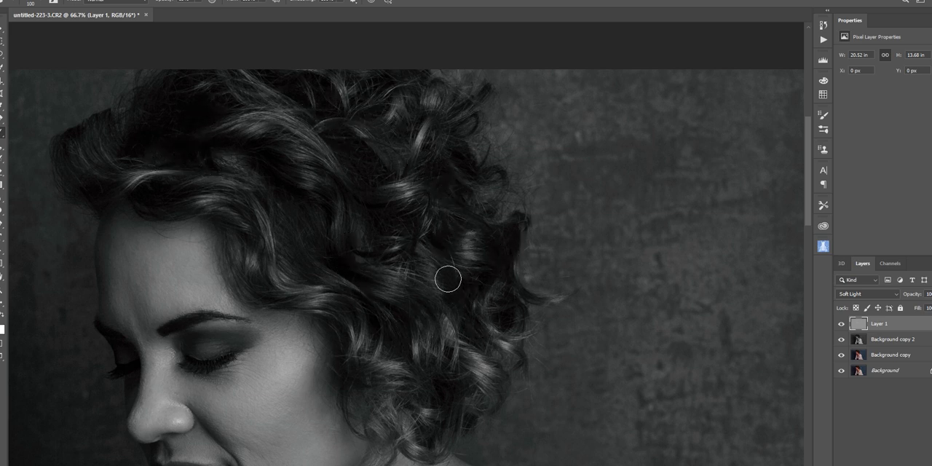
scroll(448, 277, "down", 6)
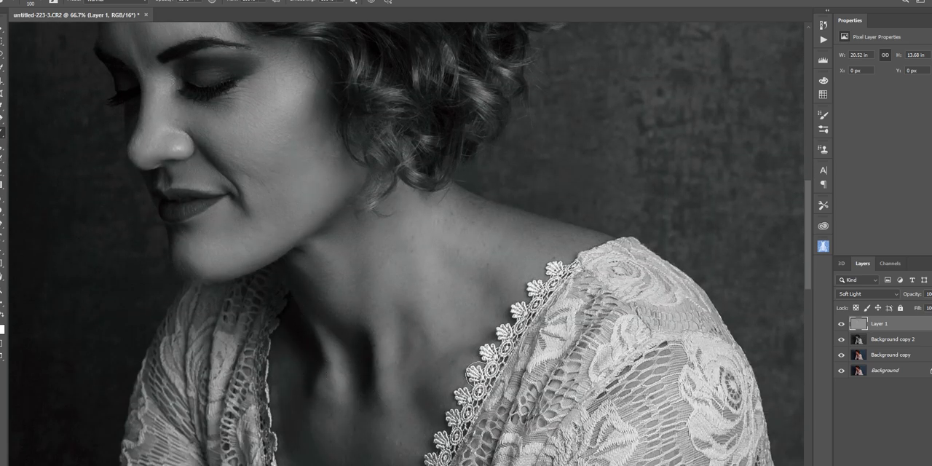
scroll(354, 406, "down", 4)
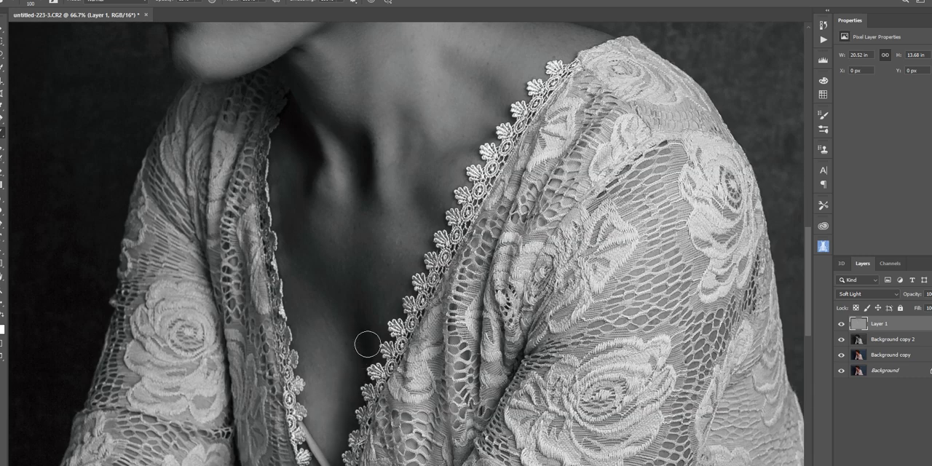
scroll(430, 353, "up", 3)
scroll(414, 360, "up", 5)
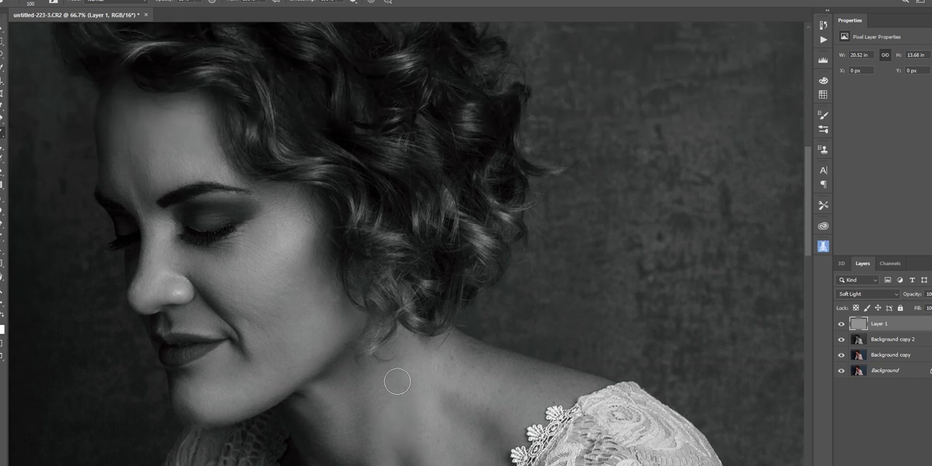
scroll(398, 382, "up", 1)
Dodge the larger areas of the dress in the full portrait with the white brush enlarged to size 250
left_click(1, 290)
left_click(269, 1)
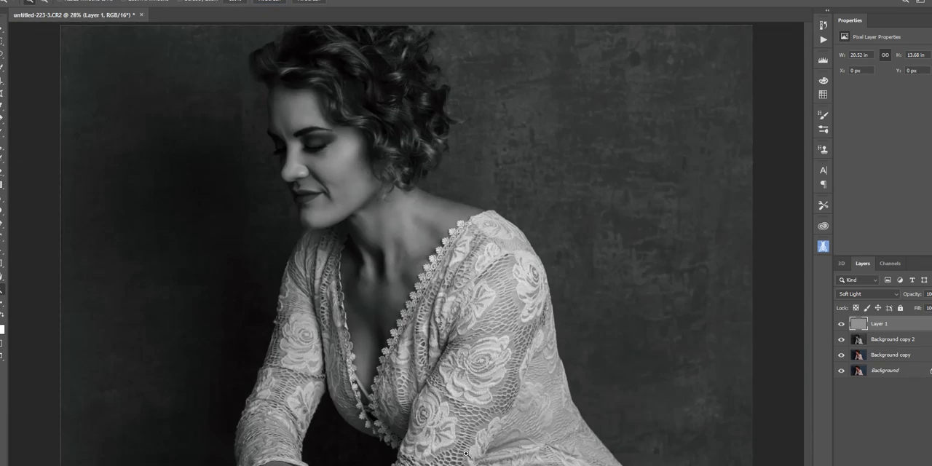
key("b")
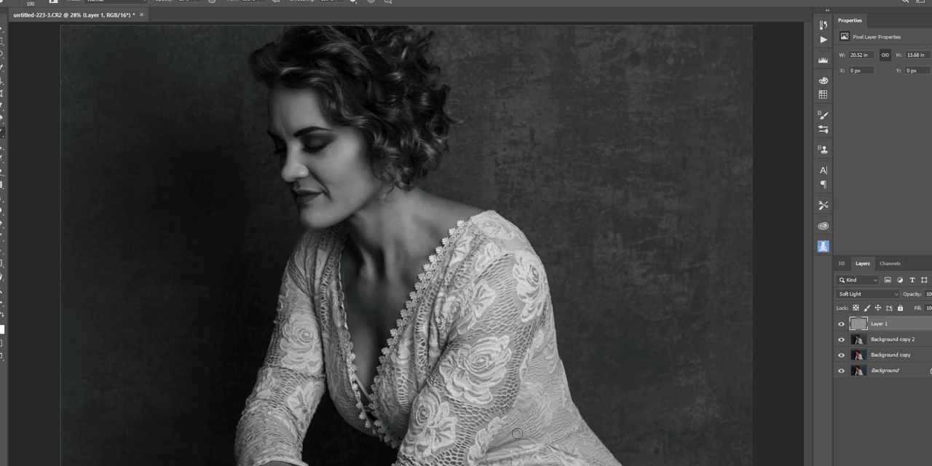
key("bracketright")
key("bracketright")
key("bracketright")
key("bracketright")
key("bracketright")
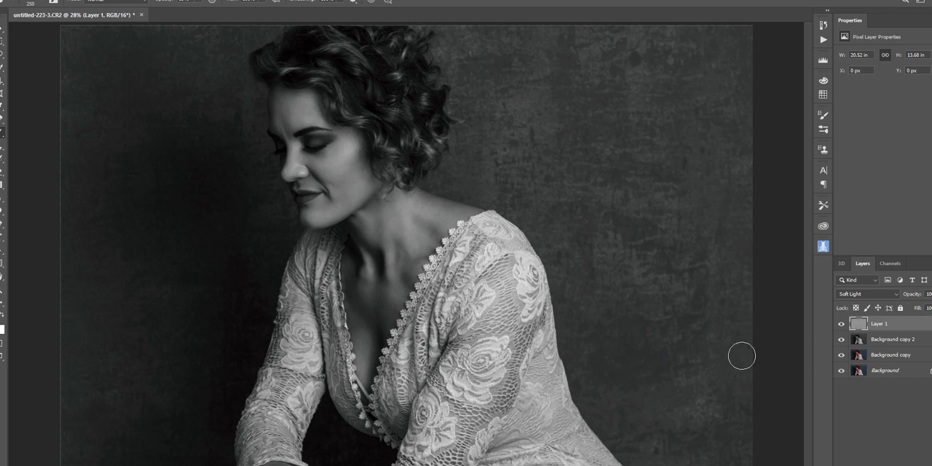
Hide the black-and-white Background copy 2 layer and compare the color portrait with and without the dodge and burn layer
left_click(842, 340)
left_click(840, 324)
left_click(841, 324)
left_click(841, 324)
left_click(841, 324)
left_click(841, 324)
left_click(840, 324)
left_click(841, 324)
left_click(841, 324)
Reduce the fill of the dodge and burn layer to 30% and compare the portrait with that layer hidden and shown
left_click_drag(918, 309, 884, 310)
left_click(842, 324)
left_click(842, 324)
left_click(842, 324)
left_click(842, 324)
left_click(842, 324)
left_click(842, 324)
left_click(843, 324)
left_click(842, 324)
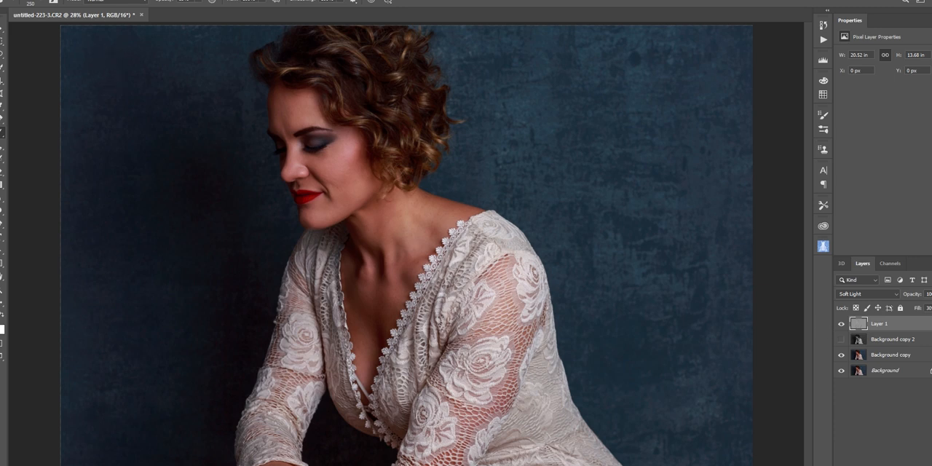
Switch to Exposure with the color portrait and apply the Yellowed and Darkened preset from Color Films - Aged
left_click(96, 300)
left_click_drag(893, 338, 873, 351)
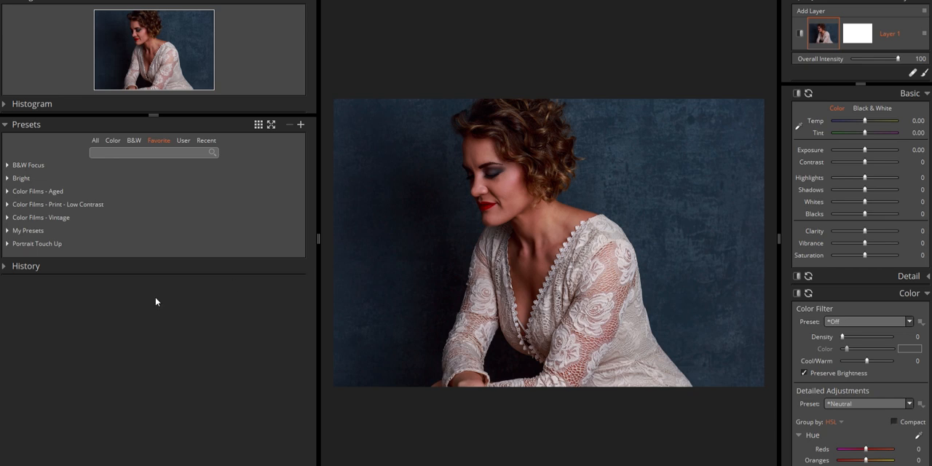
left_click(6, 191)
left_click(54, 236)
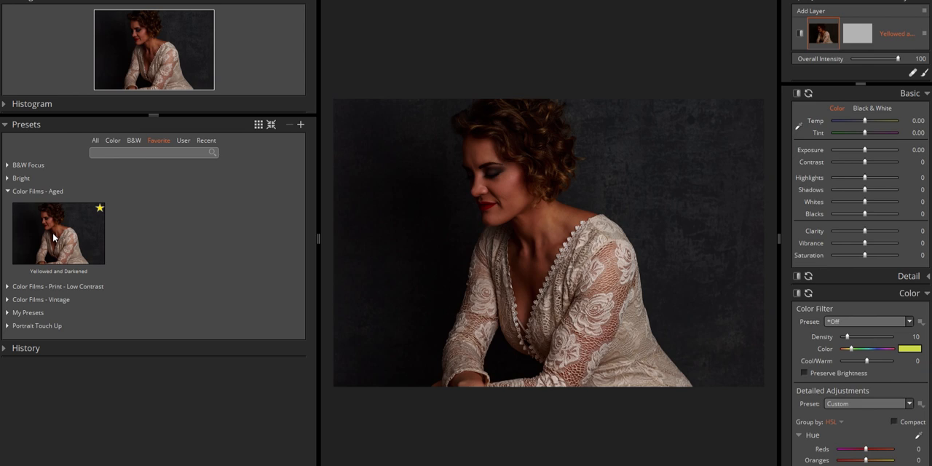
Try the Kodachrome II (1962-1974), Fuji Pro 160S and Kodak Gold 400 film presets on the portrait
left_click(8, 191)
left_click(7, 218)
left_click(58, 272)
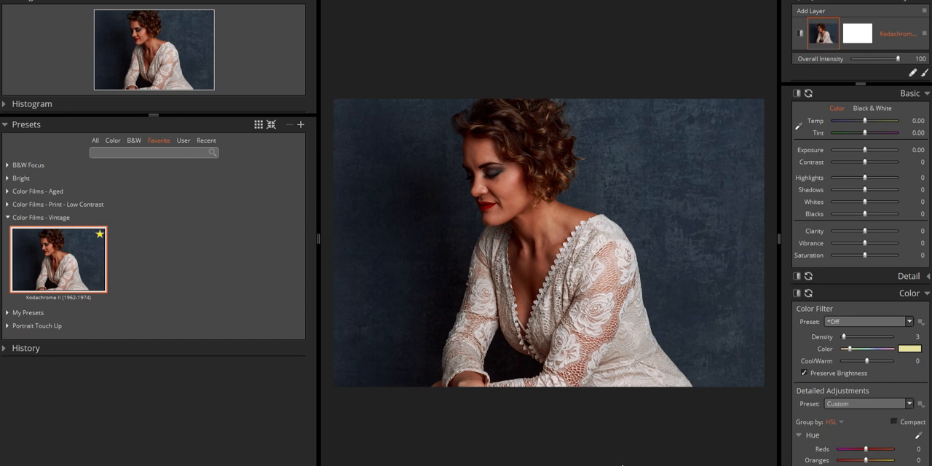
left_click(10, 205)
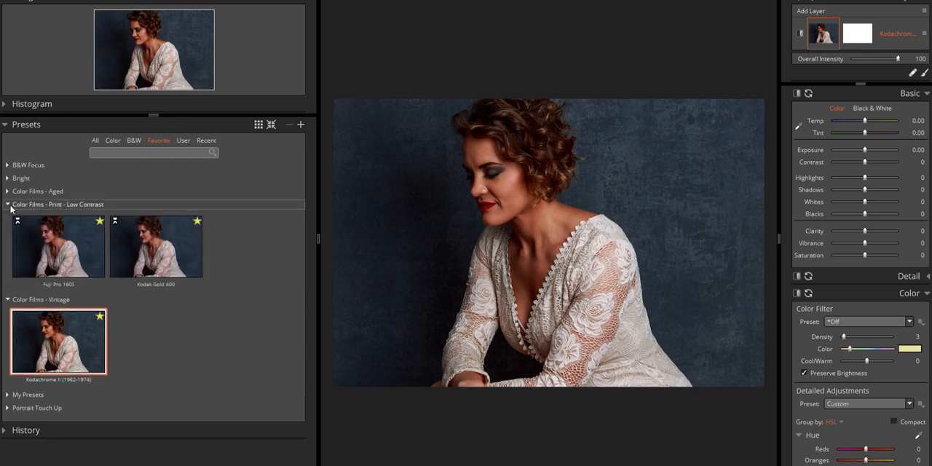
left_click(47, 247)
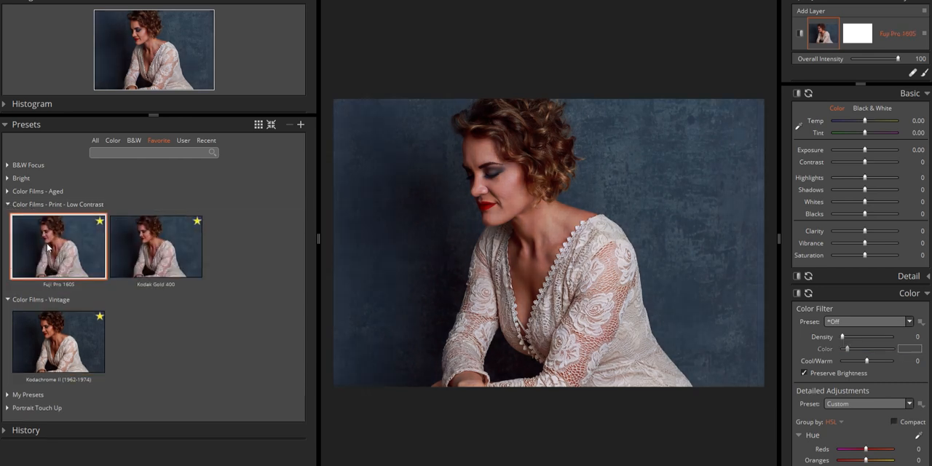
left_click(152, 256)
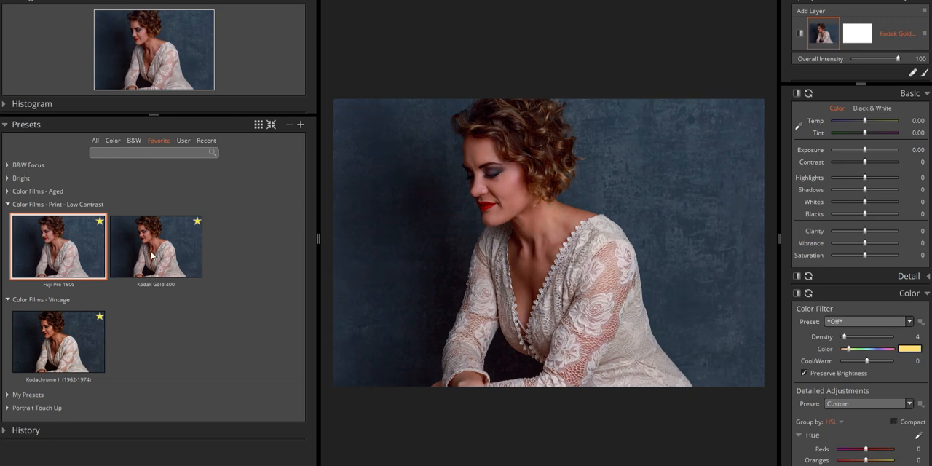
Compare the Yellowed and Darkened preset with Kodachrome II (1962-1974) and apply the Kodachrome II preset
left_click(9, 192)
left_click(62, 240)
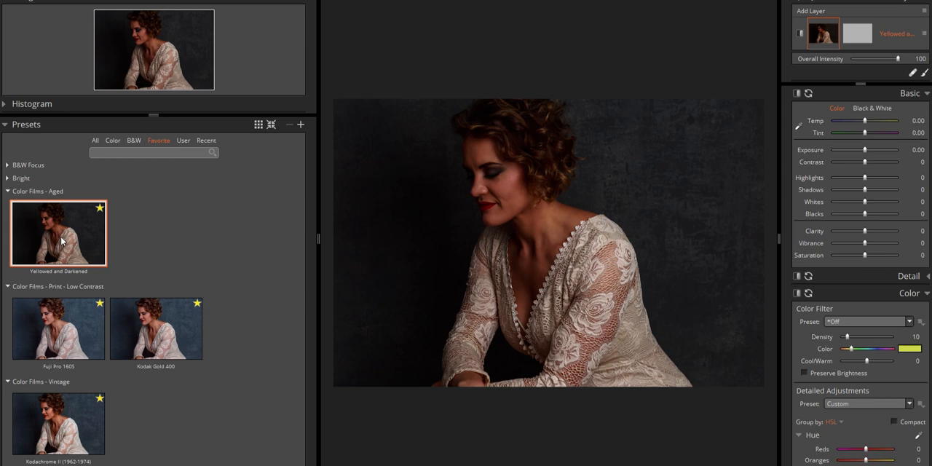
left_click(48, 422)
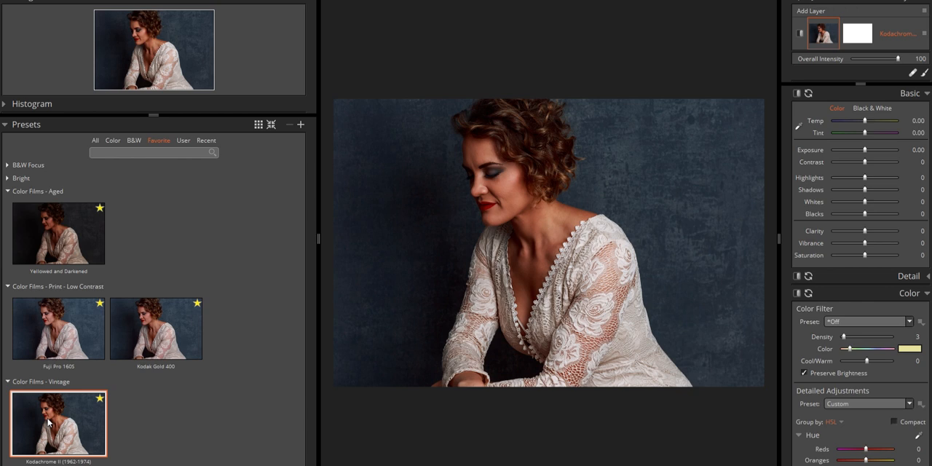
left_click(45, 238)
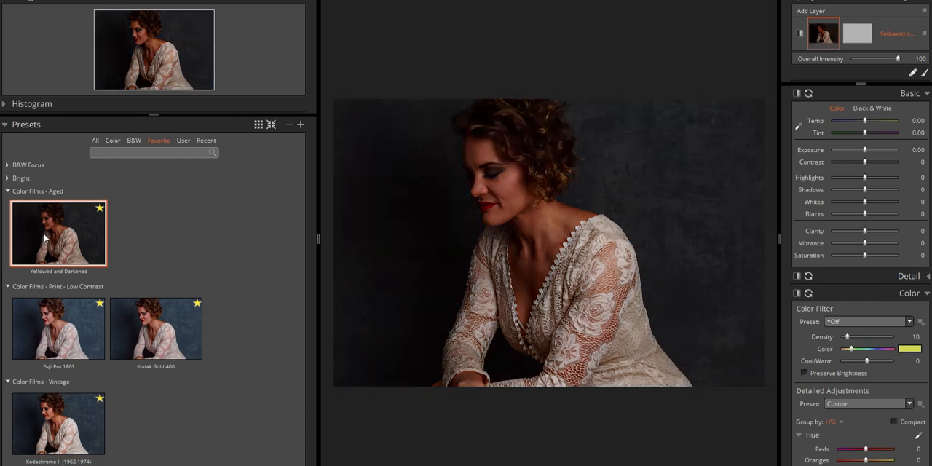
left_click(70, 421)
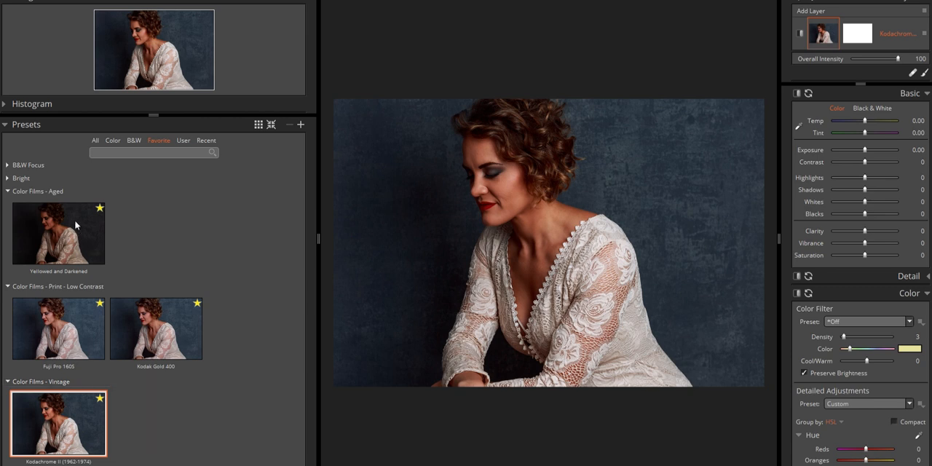
left_click(75, 226)
left_click(49, 421)
mouse_move(897, 59)
left_mouse_down()
mouse_move(836, 61)
mouse_move(907, 66)
left_mouse_up()
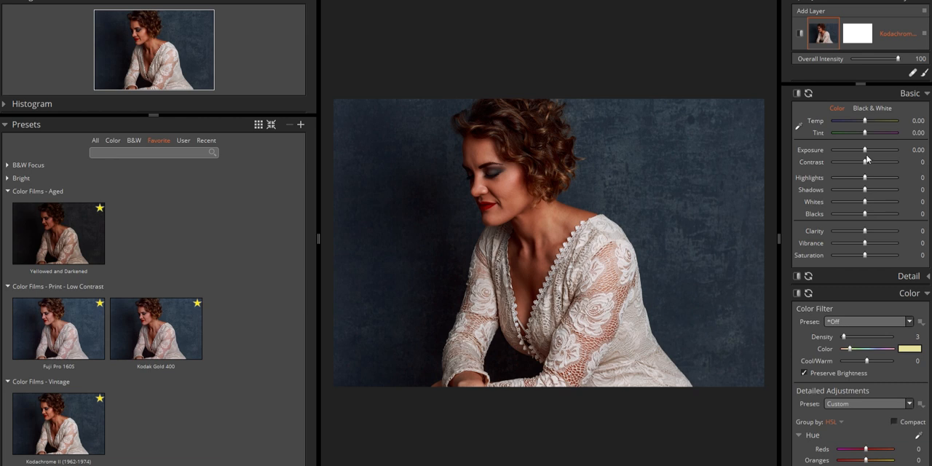
Try Exposure at -0.55, a lower Contrast and Highlights at 25, and reset all three adjustments
left_click_drag(865, 151, 862, 151)
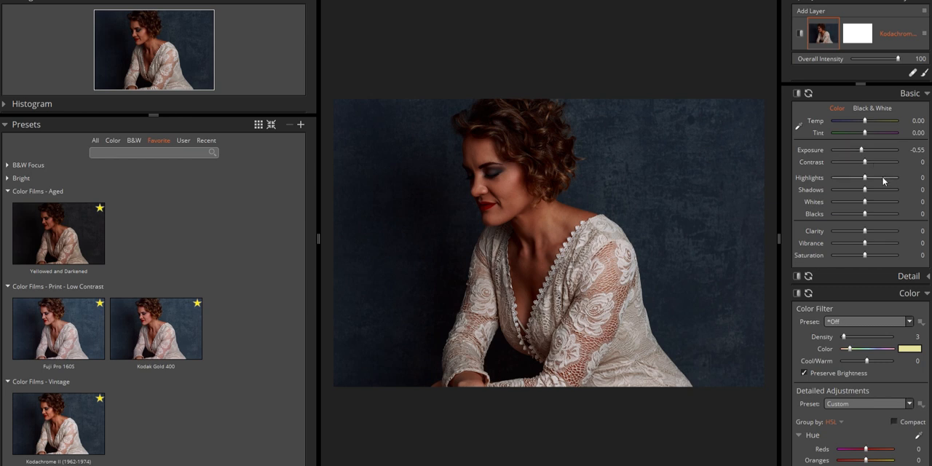
mouse_move(865, 162)
left_mouse_down()
mouse_move(896, 169)
mouse_move(858, 167)
left_mouse_up()
double_click(813, 165)
left_click_drag(865, 178, 874, 179)
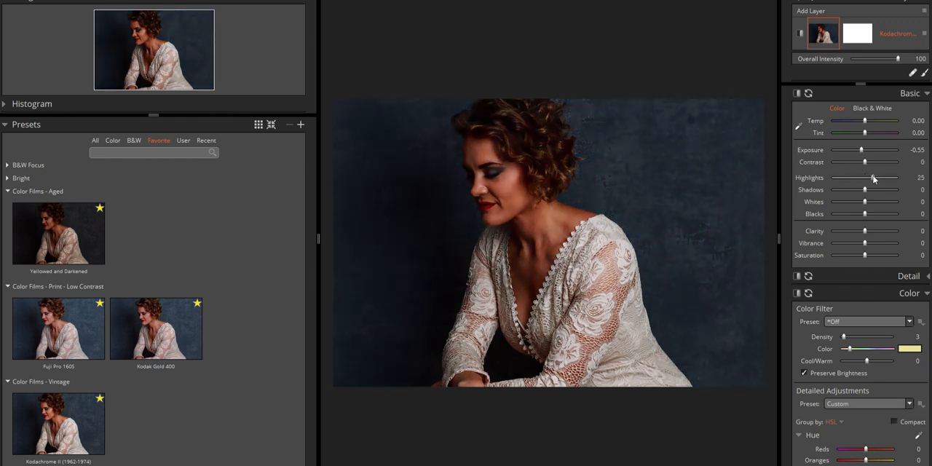
double_click(815, 178)
double_click(812, 151)
Examine the available Basic, Detail and Color adjustments, including the color filter and the hue and saturation sliders
scroll(848, 238, "down", 1)
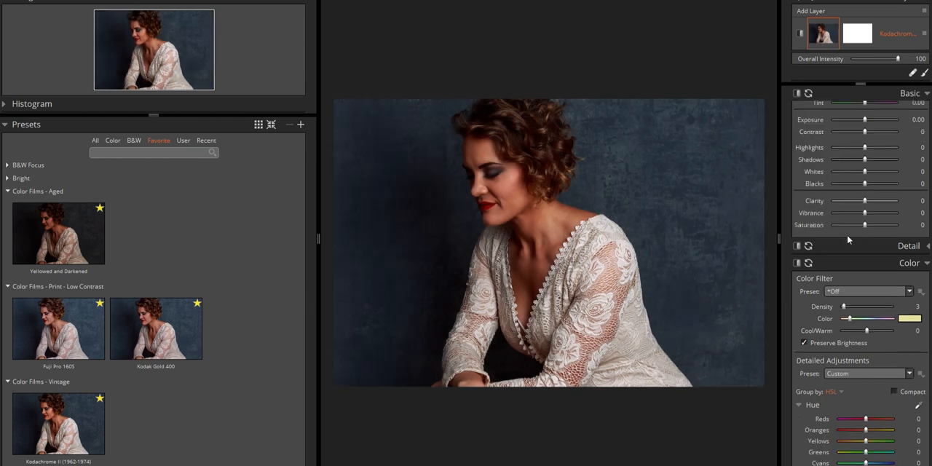
scroll(885, 240, "up", 1)
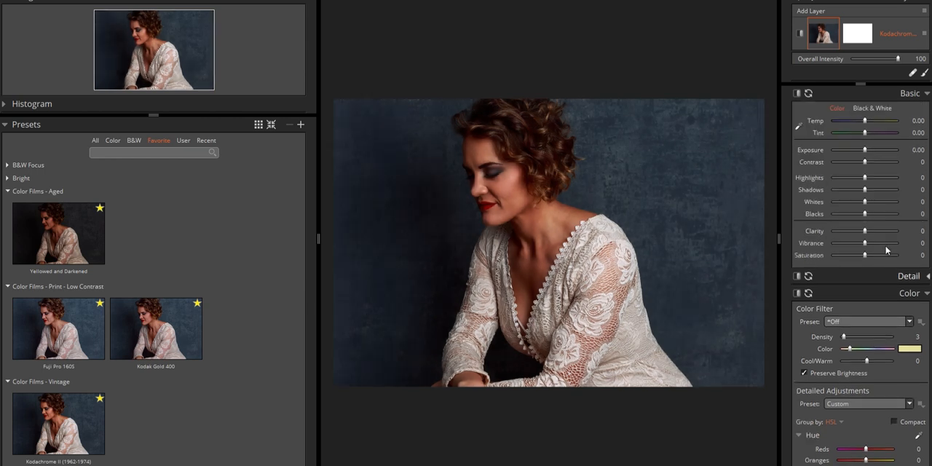
left_click(926, 277)
left_click(926, 278)
scroll(926, 277, "down", 2)
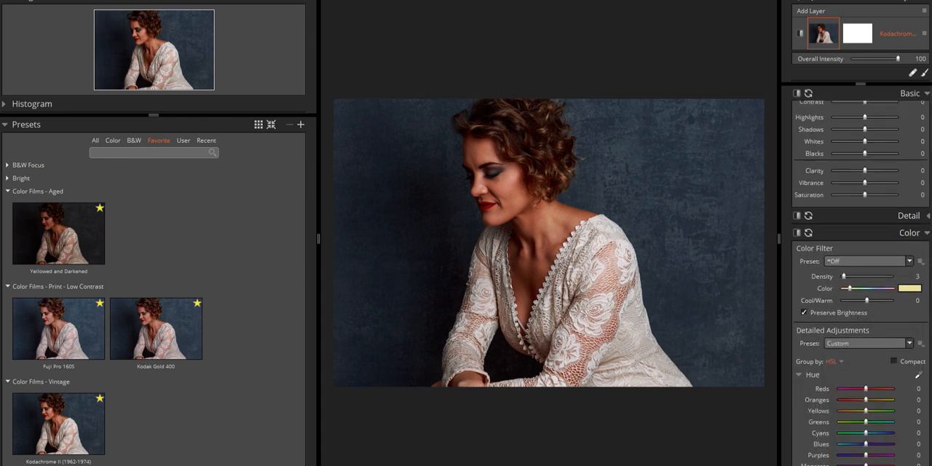
scroll(912, 299, "down", 4)
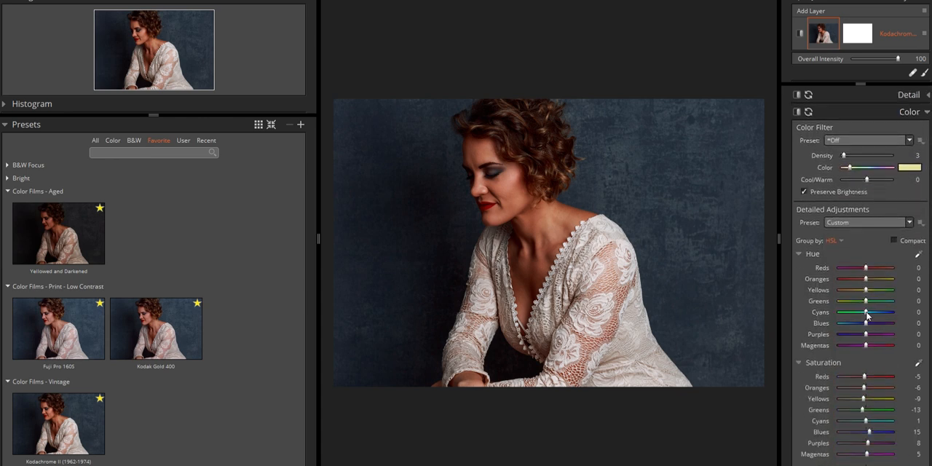
Try a stronger Reds saturation in the detailed color adjustments and return it to a slight reduction
scroll(860, 312, "down", 2)
scroll(849, 299, "down", 2)
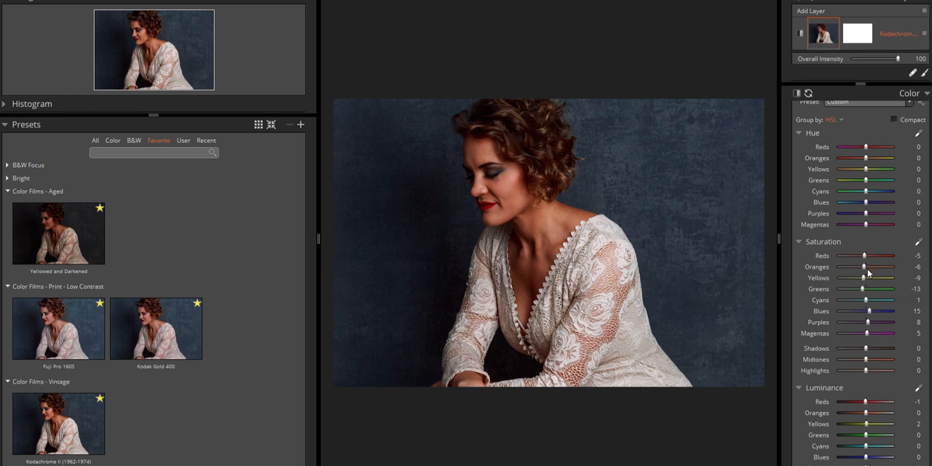
left_click_drag(865, 255, 880, 257)
double_click(828, 260)
left_click_drag(866, 257, 864, 256)
scroll(830, 350, "down", 5)
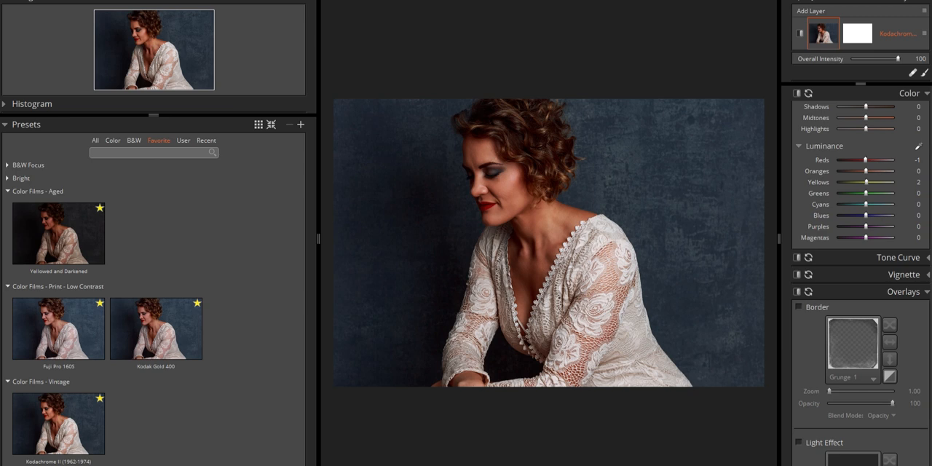
Try the Corner 1 and Corner 2 light effects, with Corner 2 at 58 opacity, and turn the light effect off
left_click(927, 257)
scroll(917, 353, "down", 10)
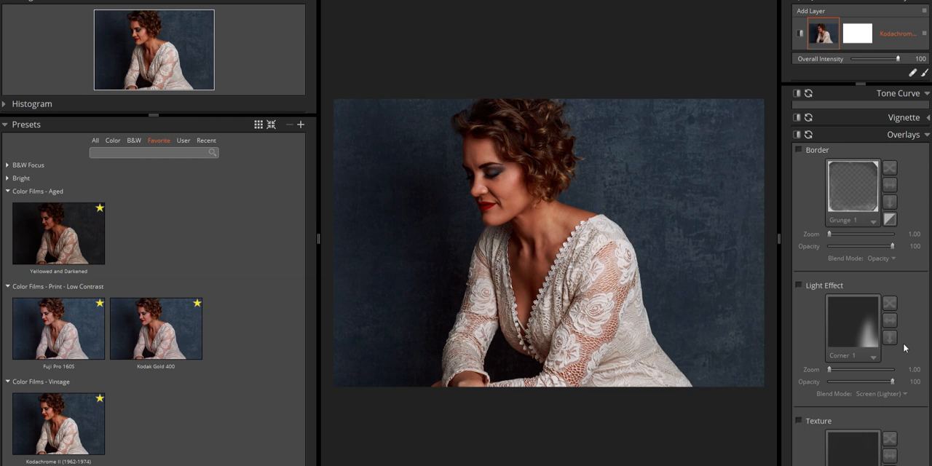
left_click(799, 287)
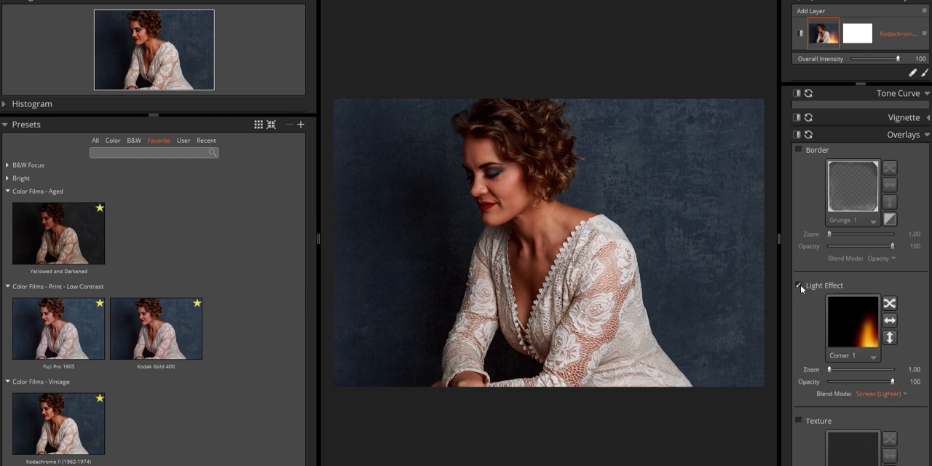
left_click(873, 357)
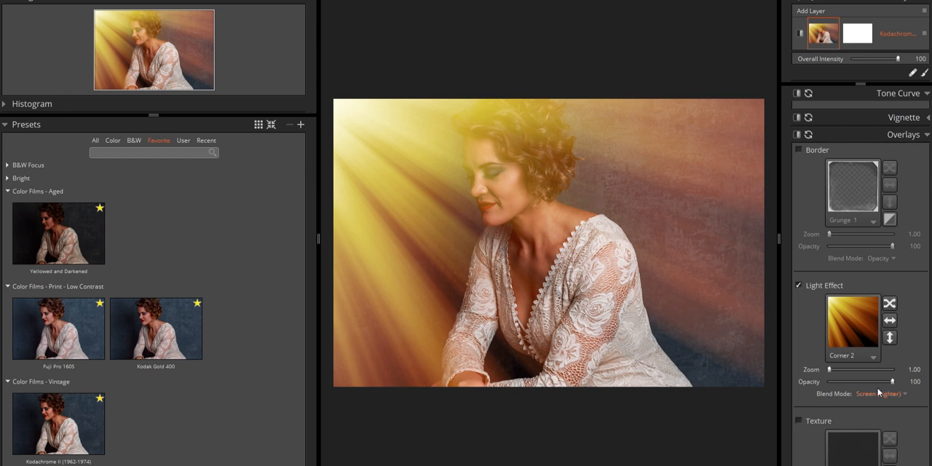
left_click_drag(892, 382, 866, 384)
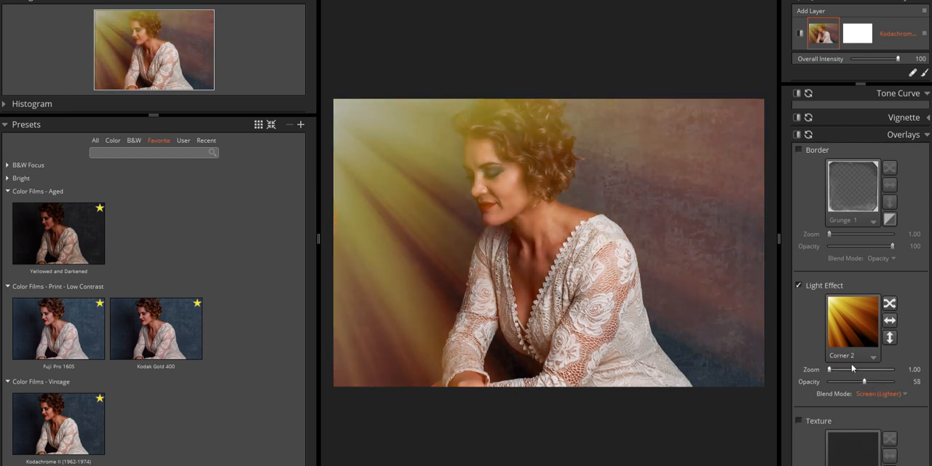
left_click(799, 286)
Try the Dust 3 texture overlay on the portrait and turn it off
scroll(815, 325, "down", 3)
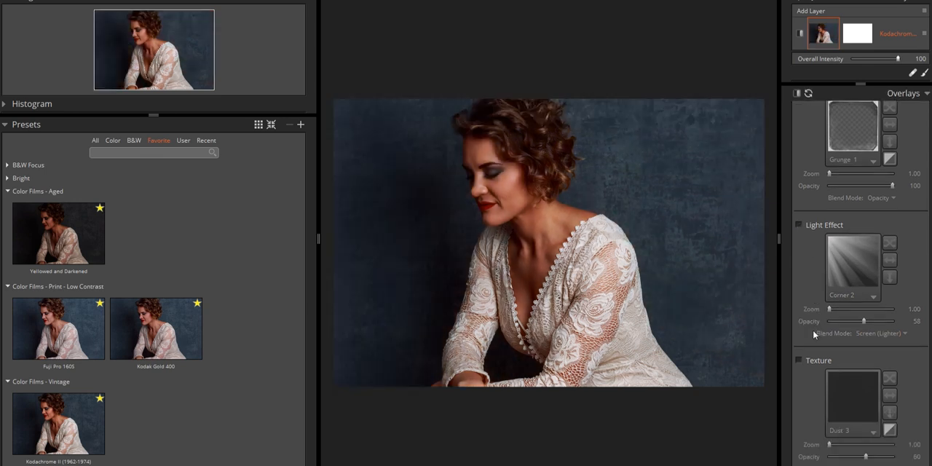
left_click(799, 330)
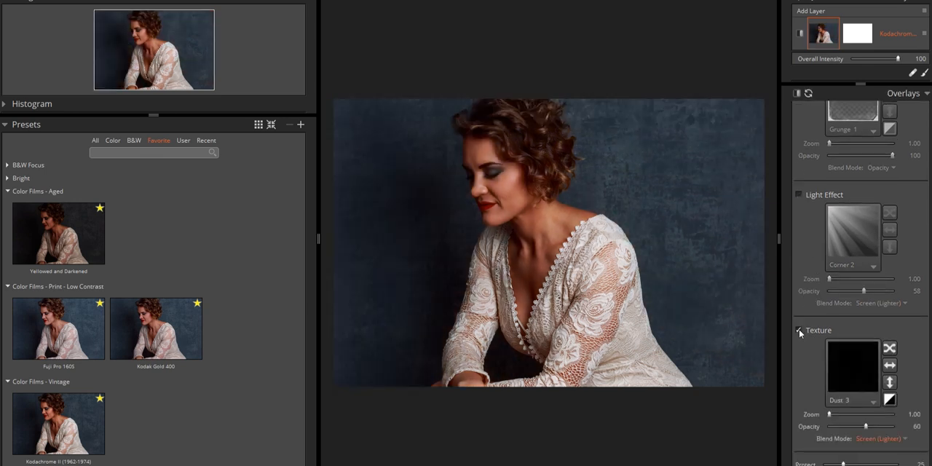
left_click(800, 330)
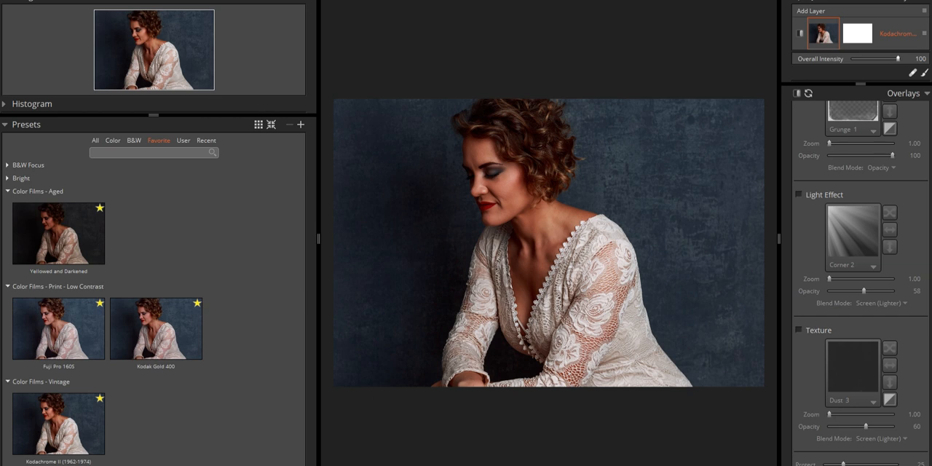
Examine the remaining Focus, sharpening and blur settings and the preset's tone curve
scroll(895, 321, "down", 3)
scroll(824, 349, "down", 1)
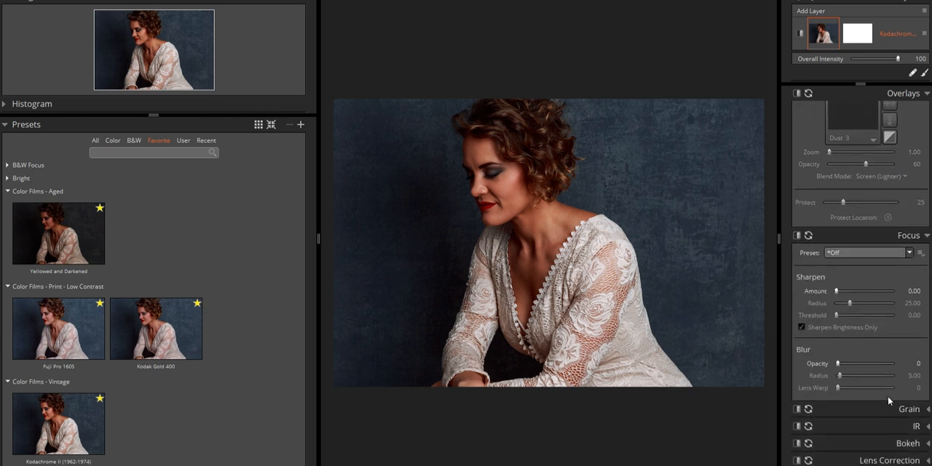
scroll(874, 386, "up", 3)
scroll(874, 386, "up", 3)
scroll(896, 278, "up", 4)
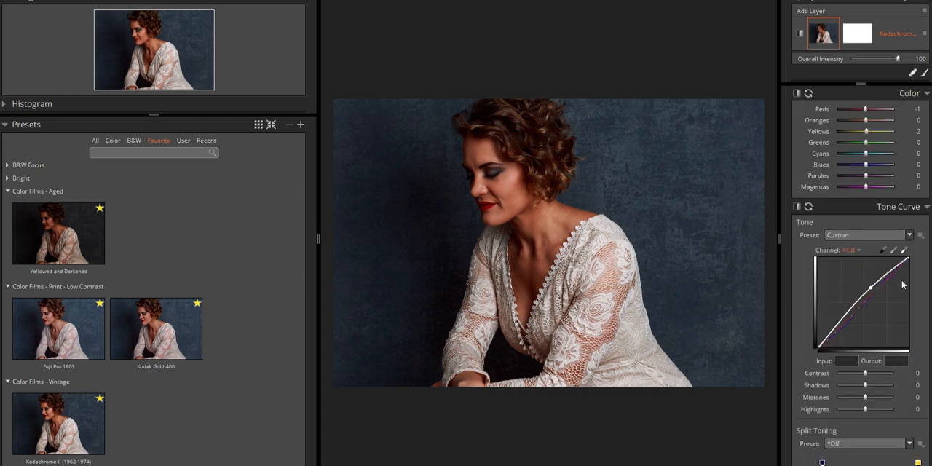
scroll(899, 280, "up", 2)
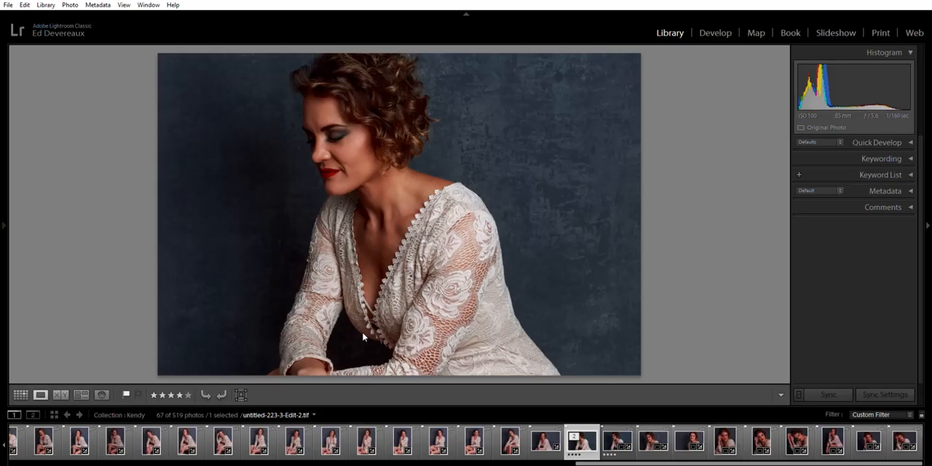
Inspect the dress lace of untitled-223-3-Edit-2.tif up close in Lightroom and reopen the whole photo from the grid
left_click(362, 331)
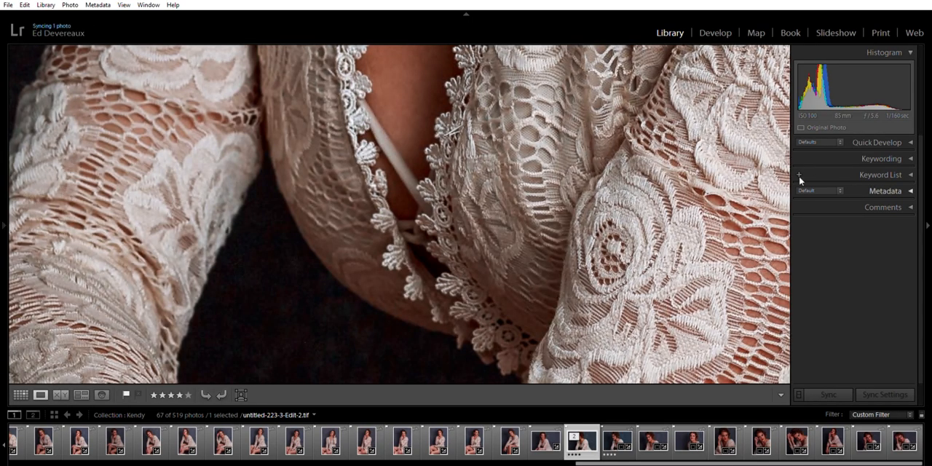
key("g")
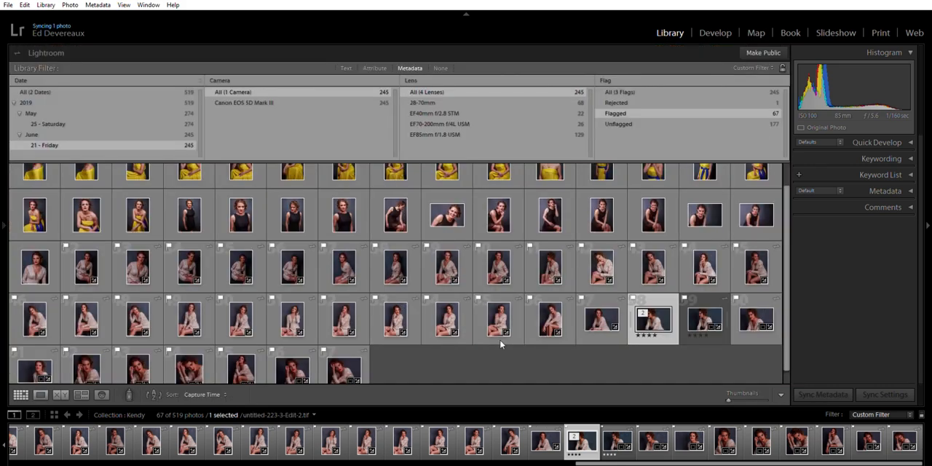
double_click(583, 437)
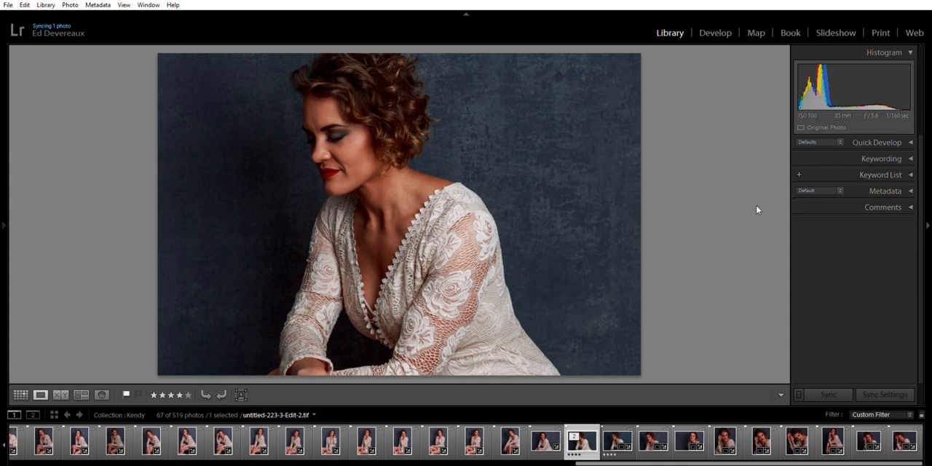
Add a Burn (Darken) radial filter around the woman's face and upper body, darkening the surroundings with Exposure at -0.52
left_click(710, 29)
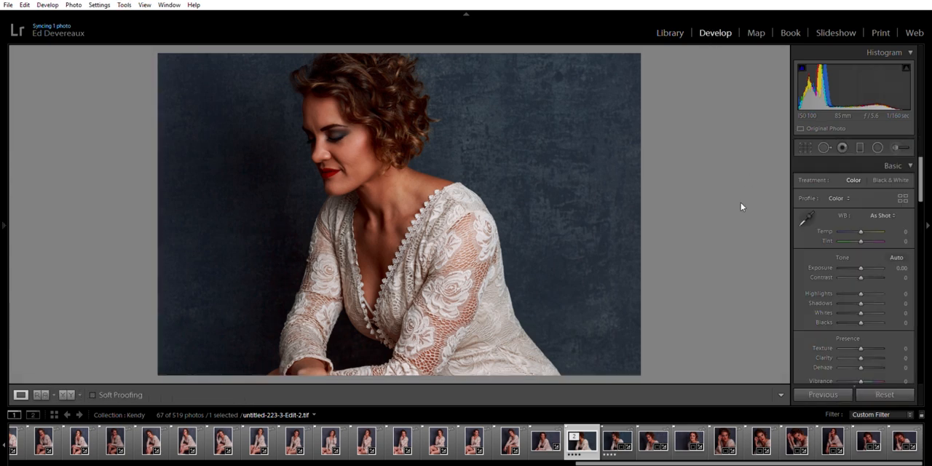
left_click(878, 146)
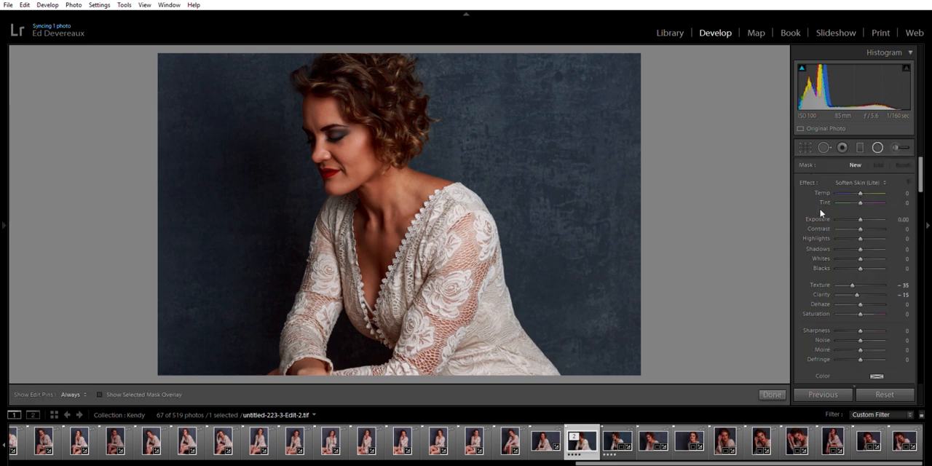
left_click(784, 338)
mouse_move(341, 135)
left_mouse_down()
mouse_move(461, 355)
mouse_move(414, 202)
mouse_move(461, 348)
left_mouse_up()
left_click_drag(342, 186, 376, 195)
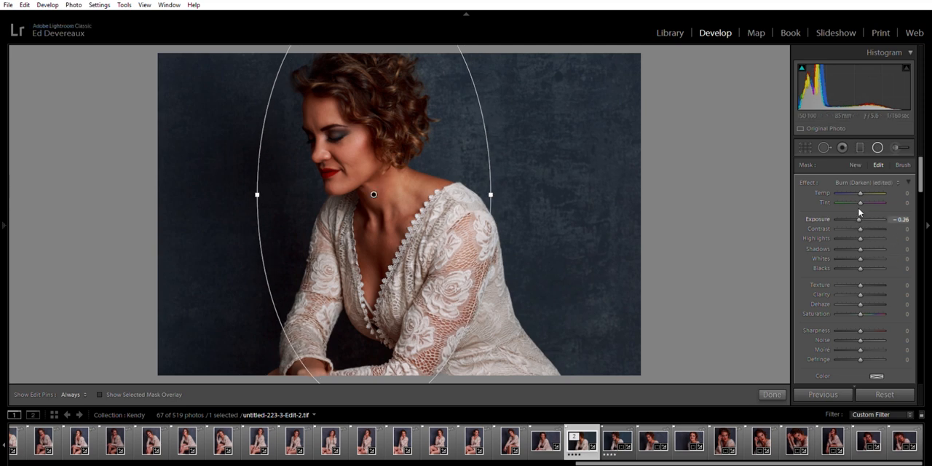
left_click_drag(860, 212, 857, 213)
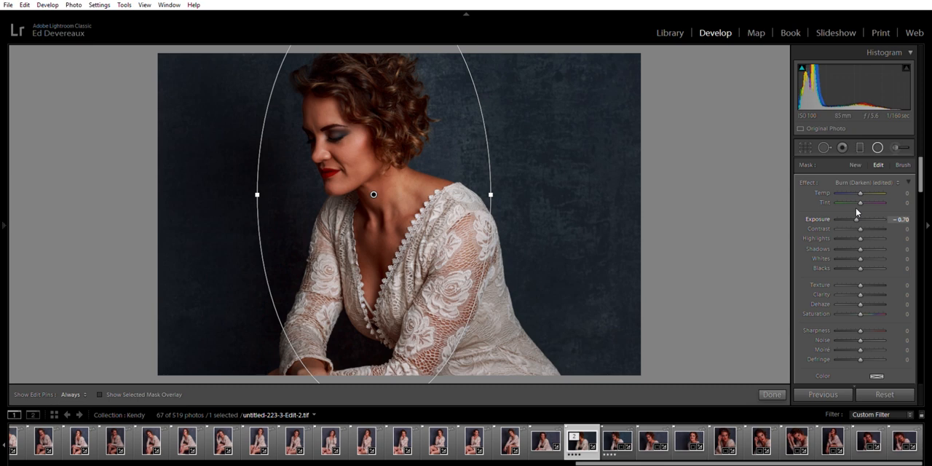
left_click_drag(857, 209, 857, 210)
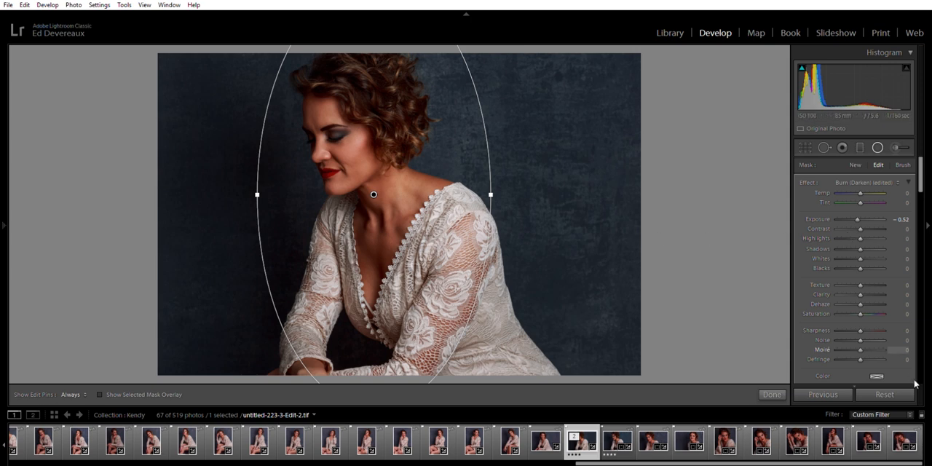
Shift the radial filter up toward the woman's chin using the mask overlay, hide the overlay and finish the filter
scroll(837, 335, "down", 5)
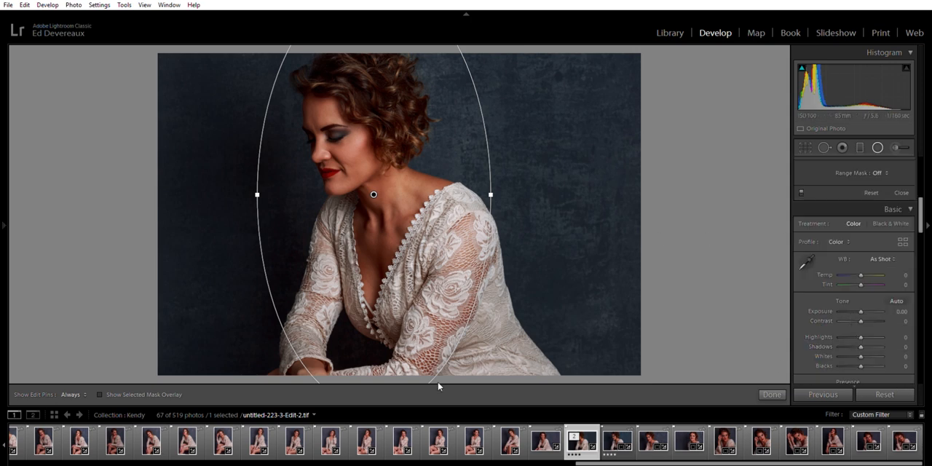
left_click(100, 394)
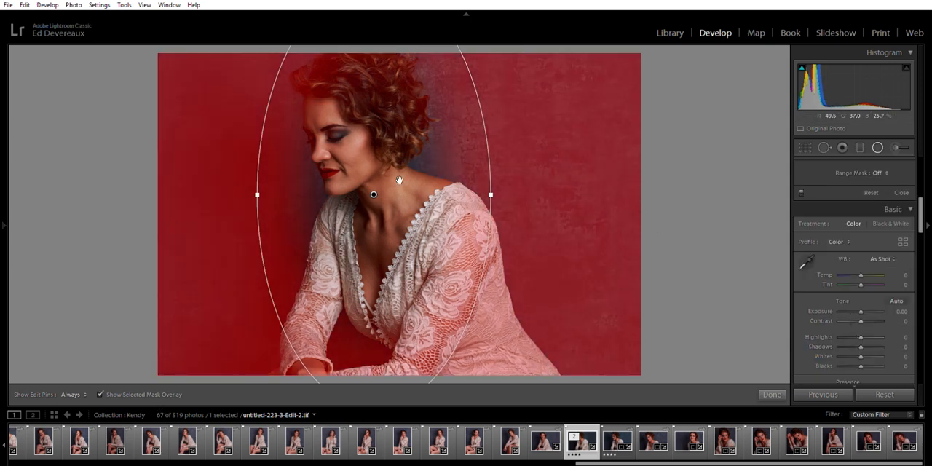
left_click_drag(376, 194, 347, 182)
left_click(100, 394)
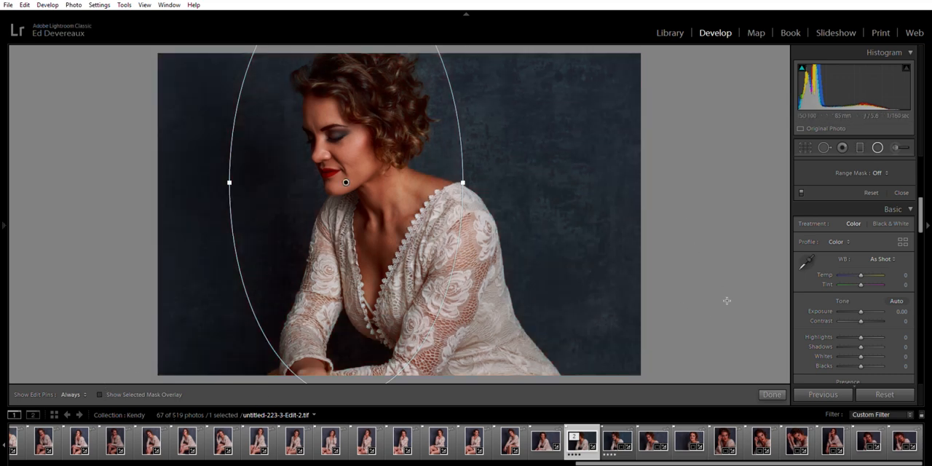
left_click(772, 393)
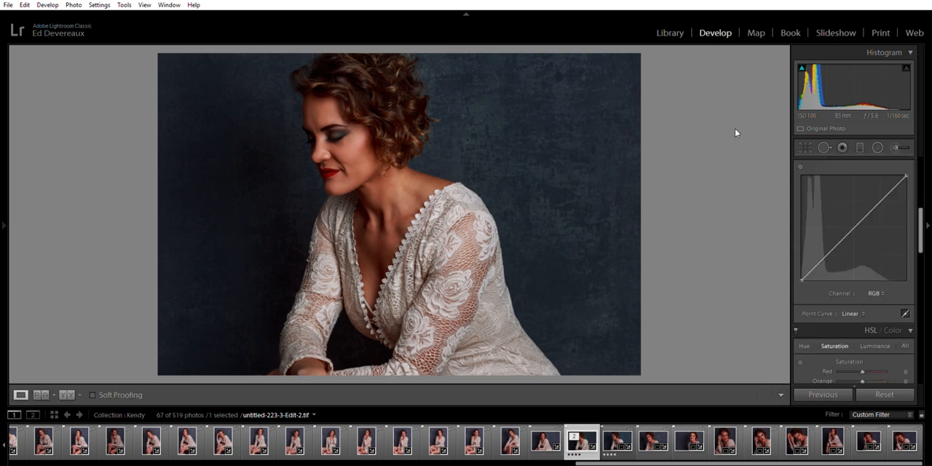
Compare the finished portrait side by side with untitled-223-3.CR2 in the Library's Survey view, and drop the latter from the comparison
left_click(670, 33)
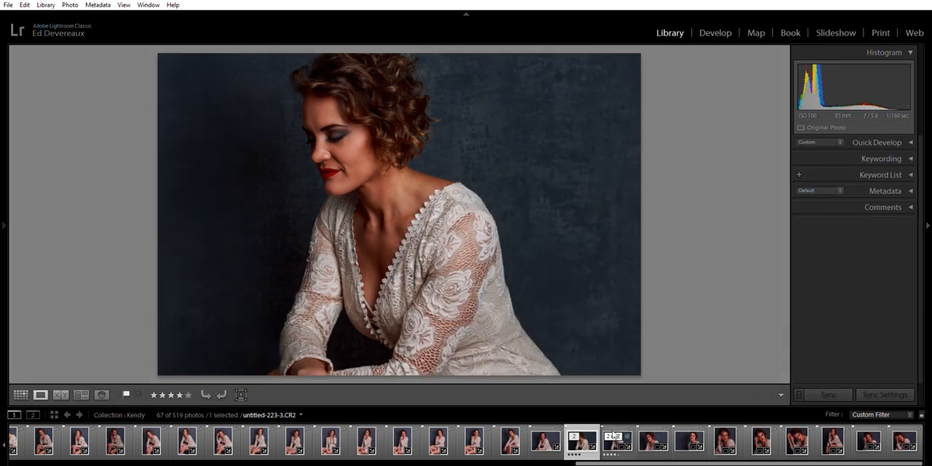
left_click(616, 436, "ctrl")
left_click(81, 391)
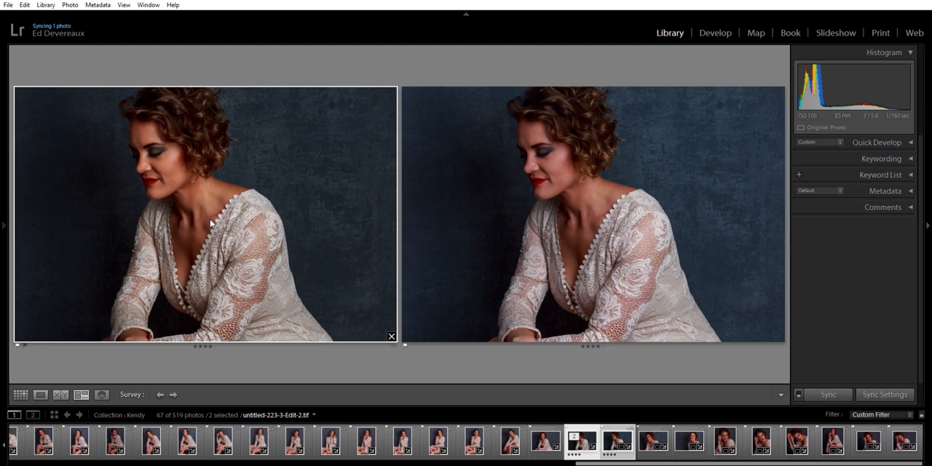
left_click(779, 336)
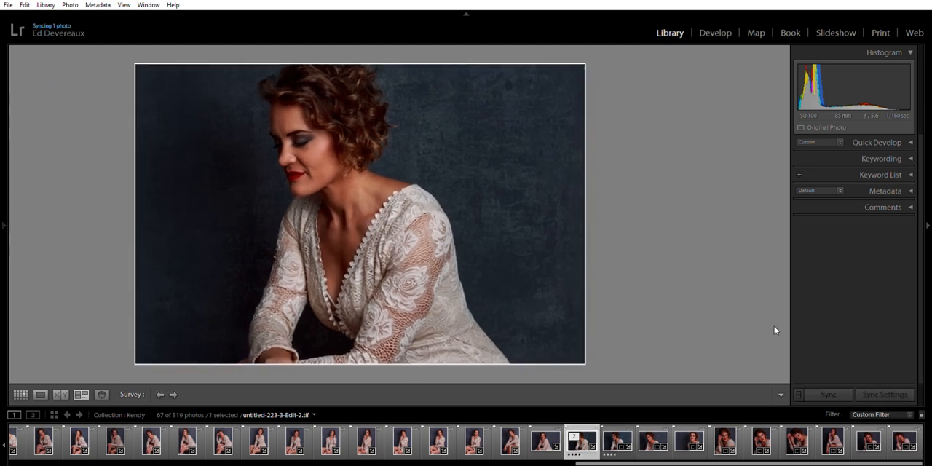